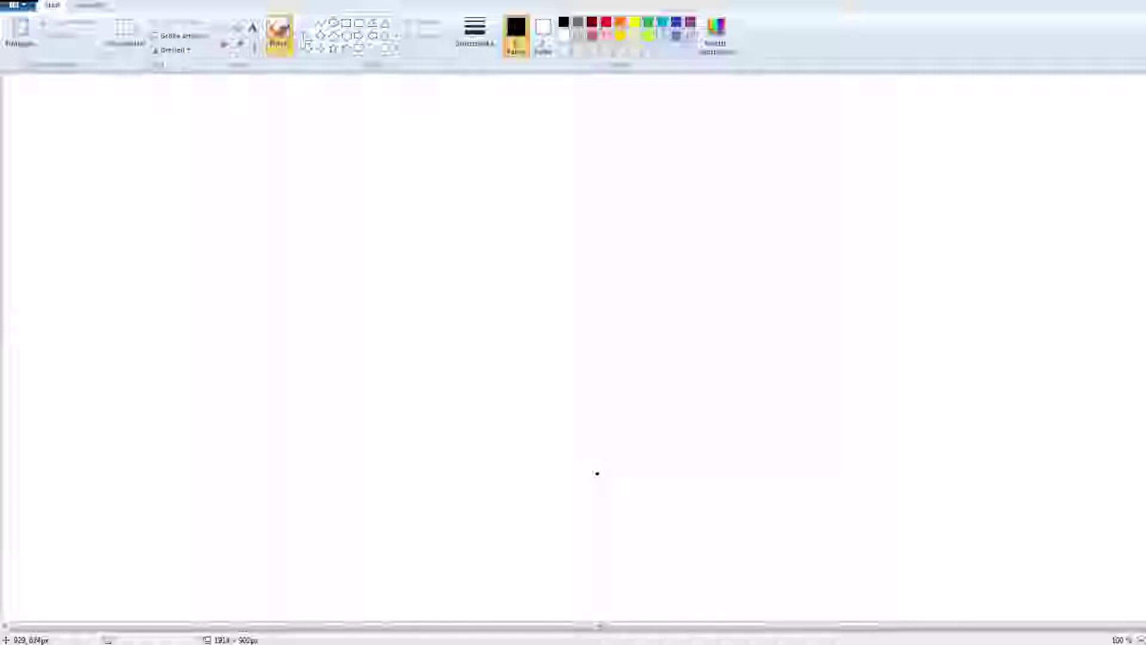
Draw two legs side by side in black brush, each with a rounded thigh tapering into a thin lower leg and foot
{"action": "mouse_move", "coordinate": [600, 503]}
{"action": "left_mouse_down"}
{"action": "mouse_move", "coordinate": [586, 407]}
{"action": "mouse_move", "coordinate": [621, 385]}
{"action": "mouse_move", "coordinate": [643, 389]}
{"action": "mouse_move", "coordinate": [661, 416]}
{"action": "mouse_move", "coordinate": [660, 450]}
{"action": "mouse_move", "coordinate": [621, 502]}
{"action": "left_mouse_up"}
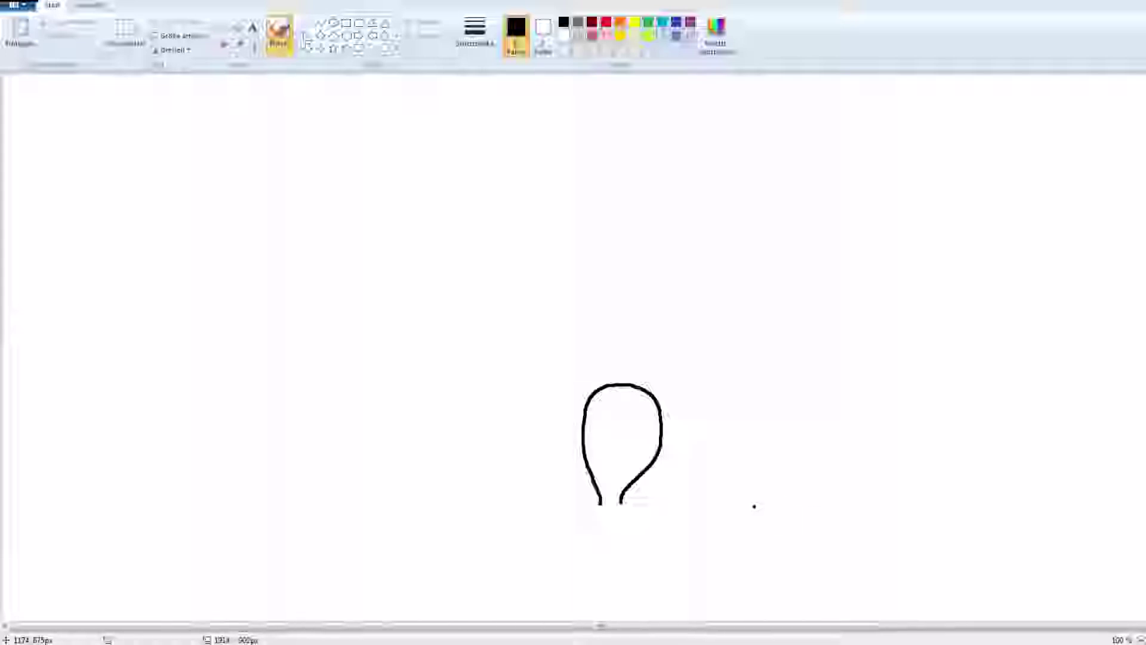
{"action": "mouse_move", "coordinate": [754, 507]}
{"action": "left_mouse_down"}
{"action": "mouse_move", "coordinate": [761, 473]}
{"action": "mouse_move", "coordinate": [742, 454]}
{"action": "mouse_move", "coordinate": [740, 397]}
{"action": "mouse_move", "coordinate": [770, 375]}
{"action": "mouse_move", "coordinate": [798, 377]}
{"action": "mouse_move", "coordinate": [823, 425]}
{"action": "mouse_move", "coordinate": [816, 457]}
{"action": "mouse_move", "coordinate": [771, 509]}
{"action": "left_mouse_up"}
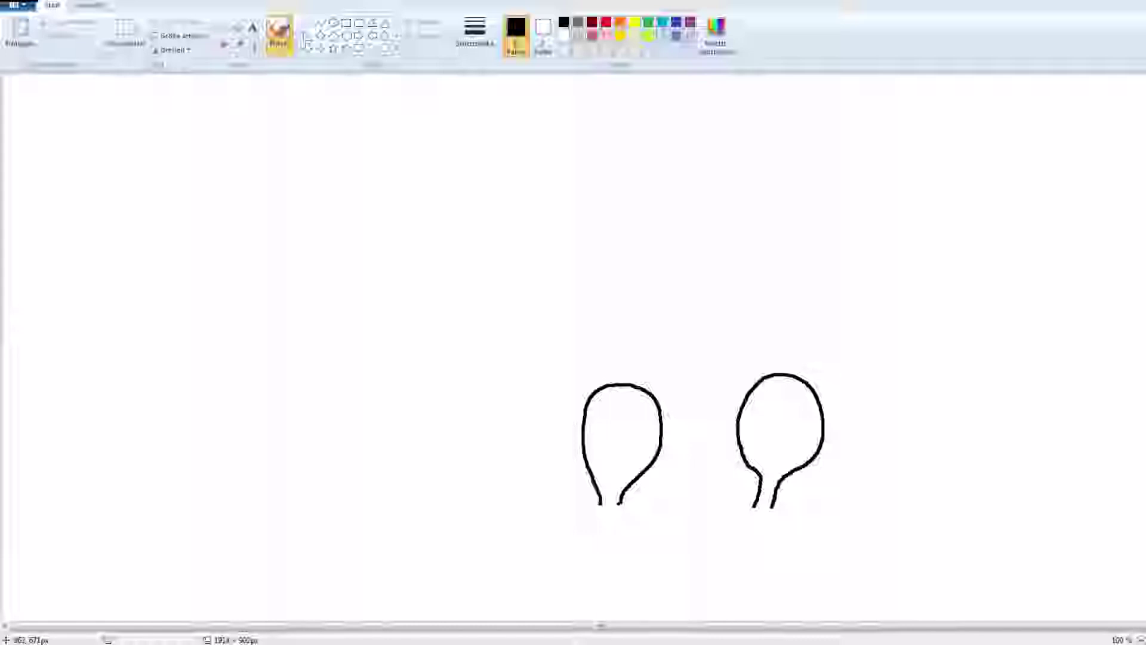
{"action": "mouse_move", "coordinate": [621, 500]}
{"action": "left_mouse_down"}
{"action": "mouse_move", "coordinate": [616, 550]}
{"action": "mouse_move", "coordinate": [627, 568]}
{"action": "left_mouse_up"}
{"action": "left_click", "coordinate": [604, 506]}
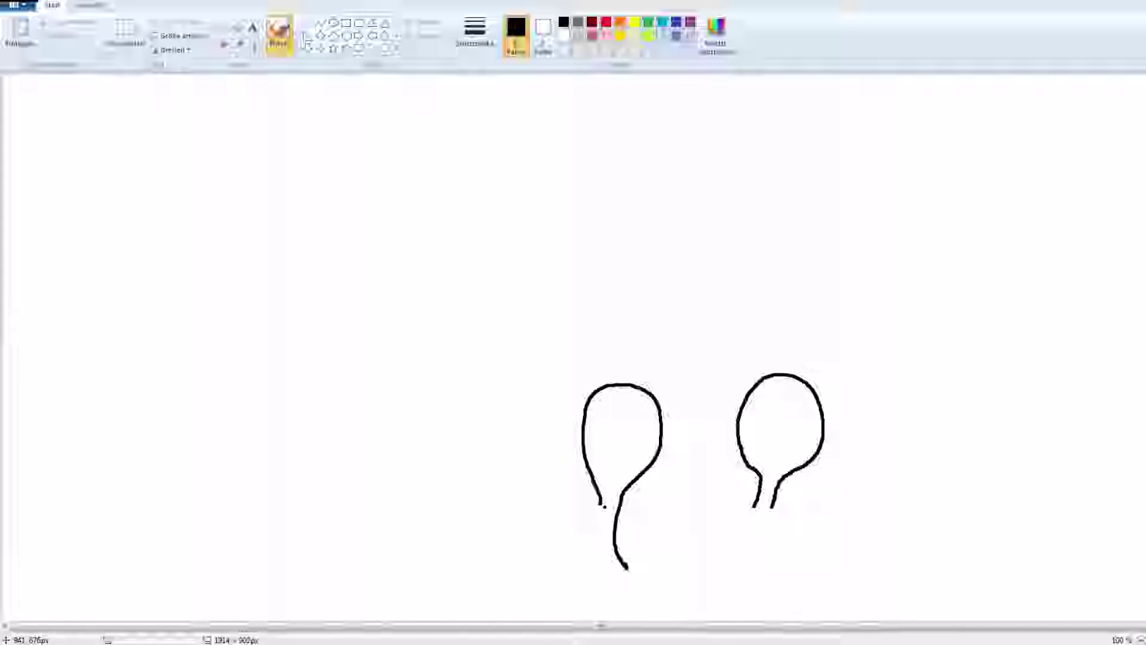
{"action": "key", "text": "ctrl+z"}
{"action": "mouse_move", "coordinate": [600, 502]}
{"action": "left_mouse_down"}
{"action": "mouse_move", "coordinate": [602, 572]}
{"action": "mouse_move", "coordinate": [634, 593]}
{"action": "left_mouse_up"}
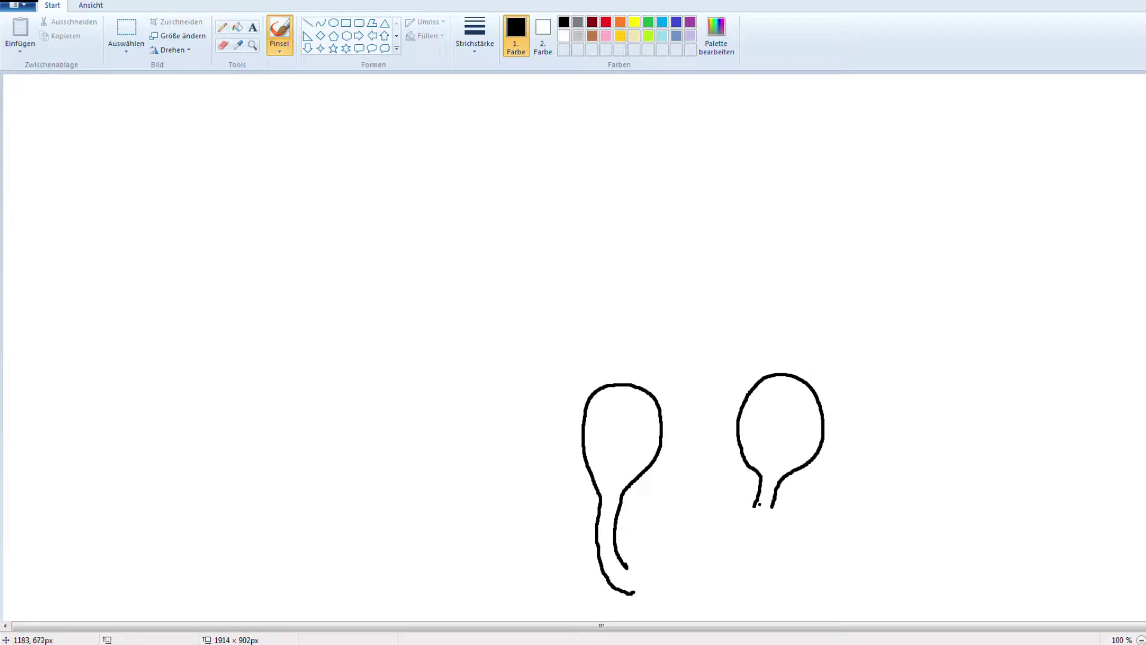
{"action": "key", "text": "ctrl+z"}
{"action": "mouse_move", "coordinate": [756, 505]}
{"action": "left_mouse_down"}
{"action": "mouse_move", "coordinate": [748, 564]}
{"action": "mouse_move", "coordinate": [763, 582]}
{"action": "left_mouse_up"}
{"action": "left_click", "coordinate": [783, 506]}
{"action": "mouse_move", "coordinate": [774, 504]}
{"action": "left_mouse_down"}
{"action": "mouse_move", "coordinate": [771, 560]}
{"action": "mouse_move", "coordinate": [787, 579]}
{"action": "mouse_move", "coordinate": [778, 587]}
{"action": "left_mouse_up"}
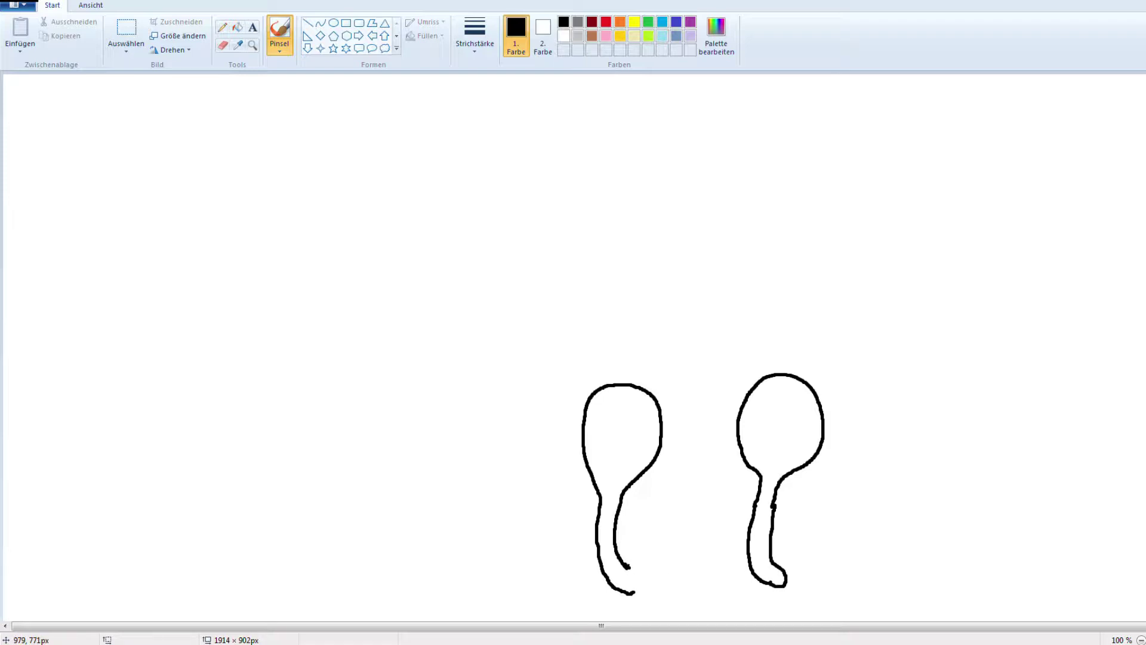
{"action": "mouse_move", "coordinate": [628, 567]}
{"action": "left_mouse_down"}
{"action": "mouse_move", "coordinate": [645, 581]}
{"action": "mouse_move", "coordinate": [636, 593]}
{"action": "left_mouse_up"}
Outline the creature's rounded rear, belly line between the legs and long sloping back with black brush strokes
{"action": "mouse_move", "coordinate": [662, 243]}
{"action": "left_mouse_down"}
{"action": "mouse_move", "coordinate": [648, 290]}
{"action": "mouse_move", "coordinate": [574, 375]}
{"action": "mouse_move", "coordinate": [565, 452]}
{"action": "mouse_move", "coordinate": [584, 475]}
{"action": "left_mouse_up"}
{"action": "key", "text": "ctrl+z"}
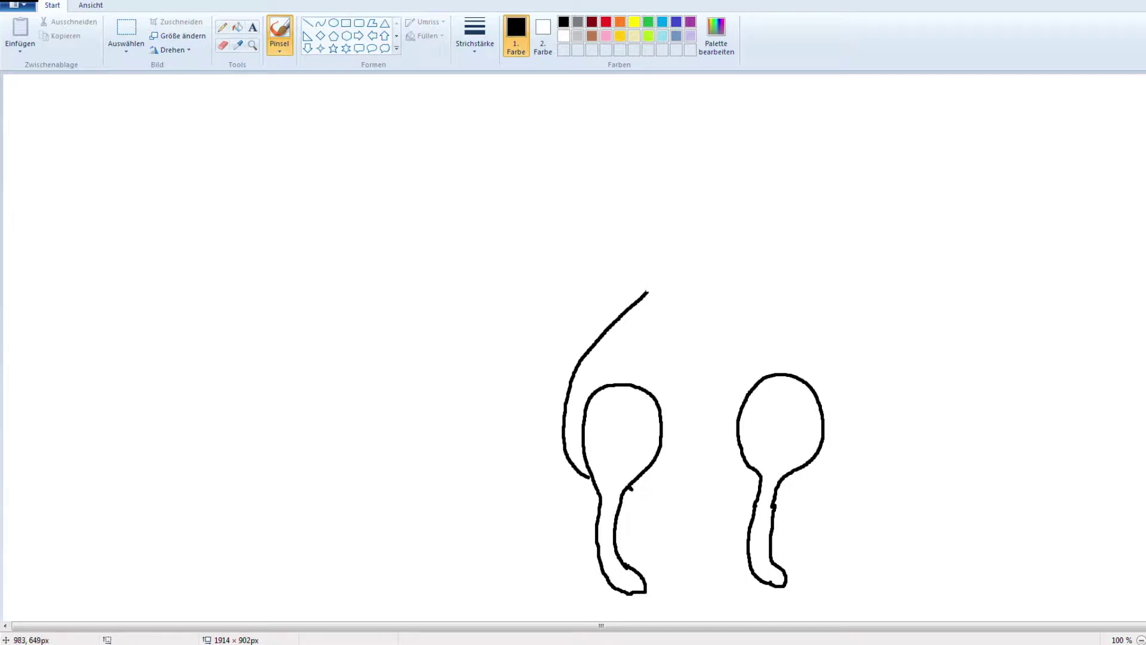
{"action": "mouse_move", "coordinate": [630, 489]}
{"action": "left_mouse_down"}
{"action": "mouse_move", "coordinate": [706, 496]}
{"action": "mouse_move", "coordinate": [823, 465]}
{"action": "left_mouse_up"}
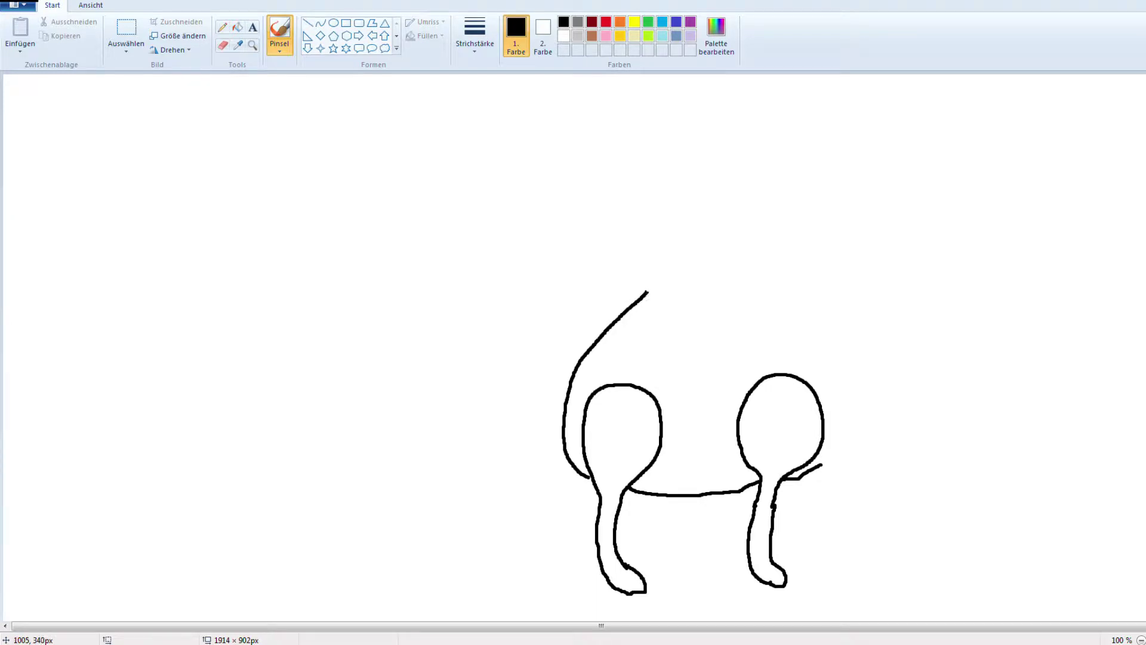
{"action": "mouse_move", "coordinate": [647, 291]}
{"action": "left_mouse_down"}
{"action": "mouse_move", "coordinate": [755, 213]}
{"action": "mouse_move", "coordinate": [794, 215]}
{"action": "left_mouse_up"}
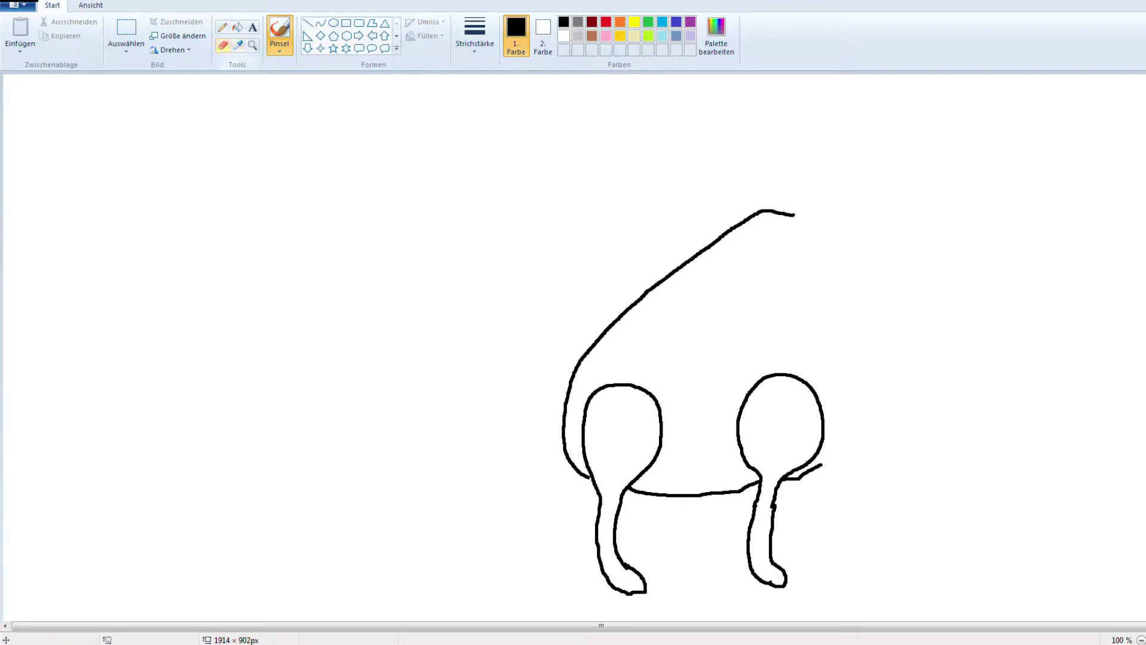
Trim the upper end of the back line with the eraser, and brush in the curved chest and both neck lines
{"action": "left_click", "coordinate": [222, 45]}
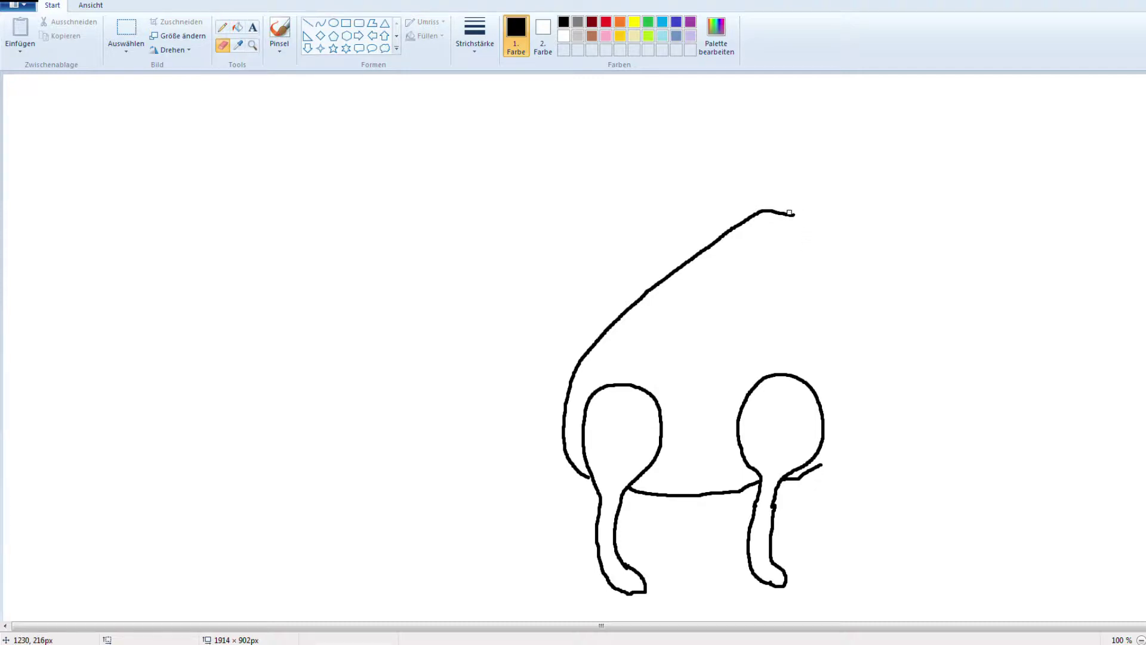
{"action": "mouse_move", "coordinate": [798, 214]}
{"action": "left_mouse_down"}
{"action": "mouse_move", "coordinate": [772, 210]}
{"action": "mouse_move", "coordinate": [794, 215]}
{"action": "left_mouse_up"}
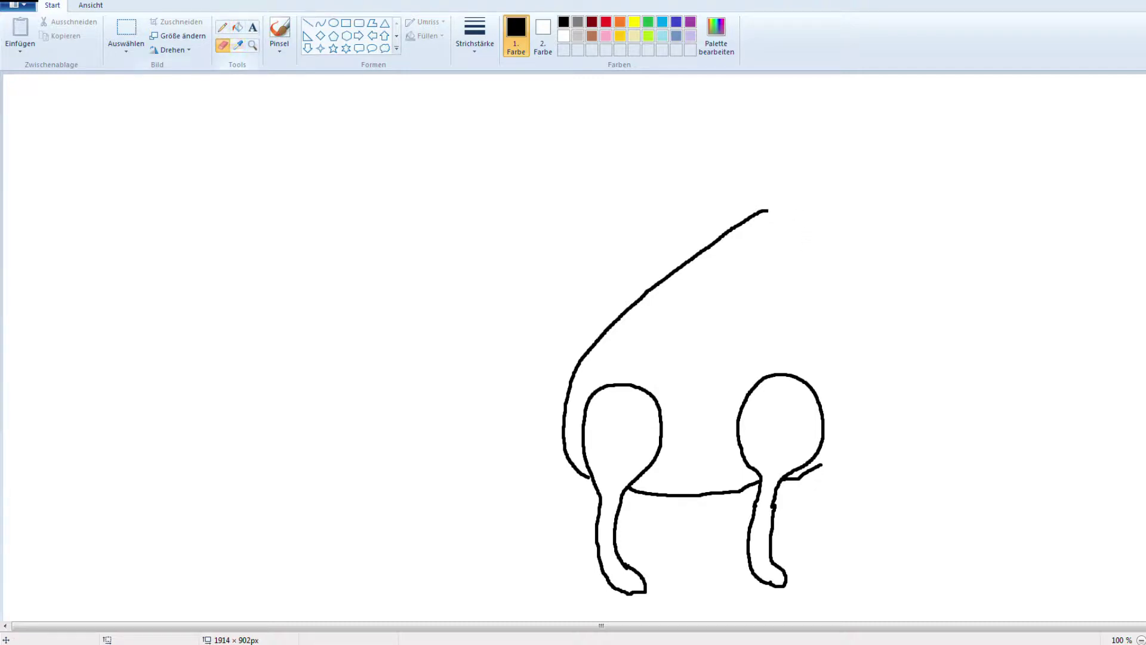
{"action": "left_click", "coordinate": [280, 30]}
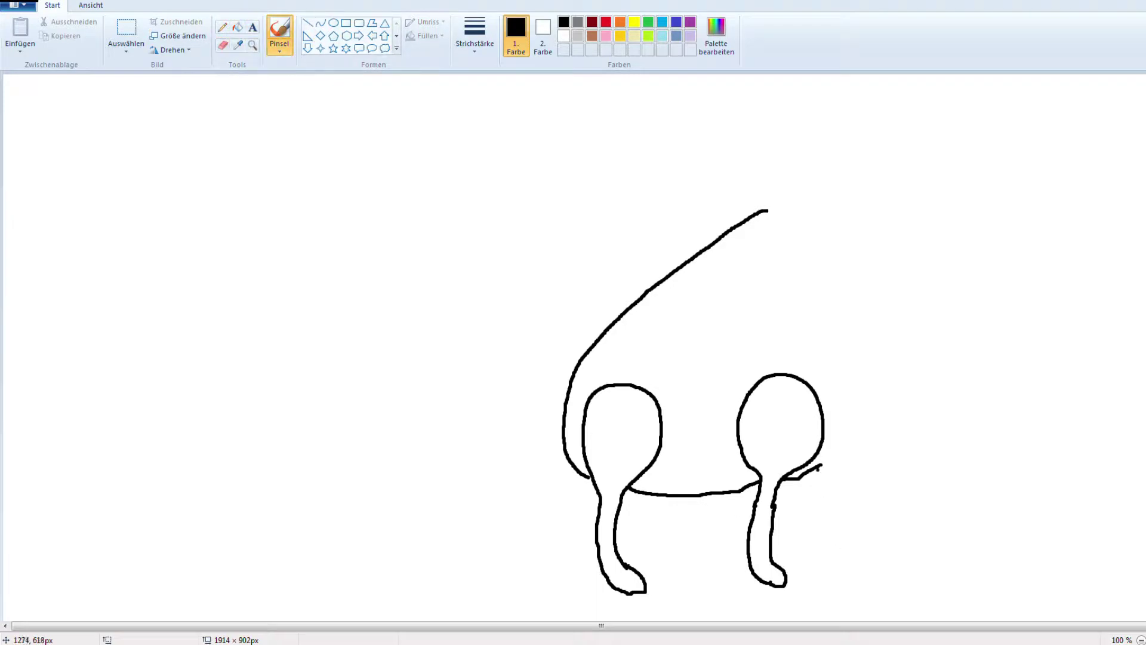
{"action": "mouse_move", "coordinate": [822, 465]}
{"action": "left_mouse_down"}
{"action": "mouse_move", "coordinate": [852, 404]}
{"action": "mouse_move", "coordinate": [815, 285]}
{"action": "mouse_move", "coordinate": [843, 234]}
{"action": "left_mouse_up"}
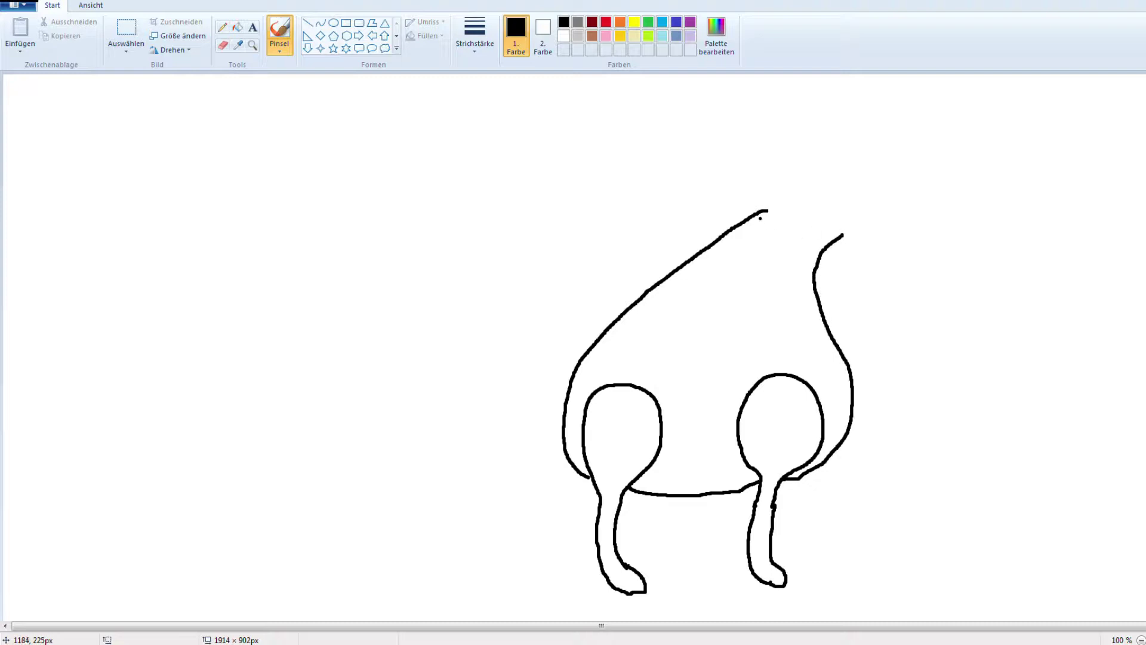
{"action": "left_click_drag", "start_coordinate": [767, 210], "coordinate": [812, 178]}
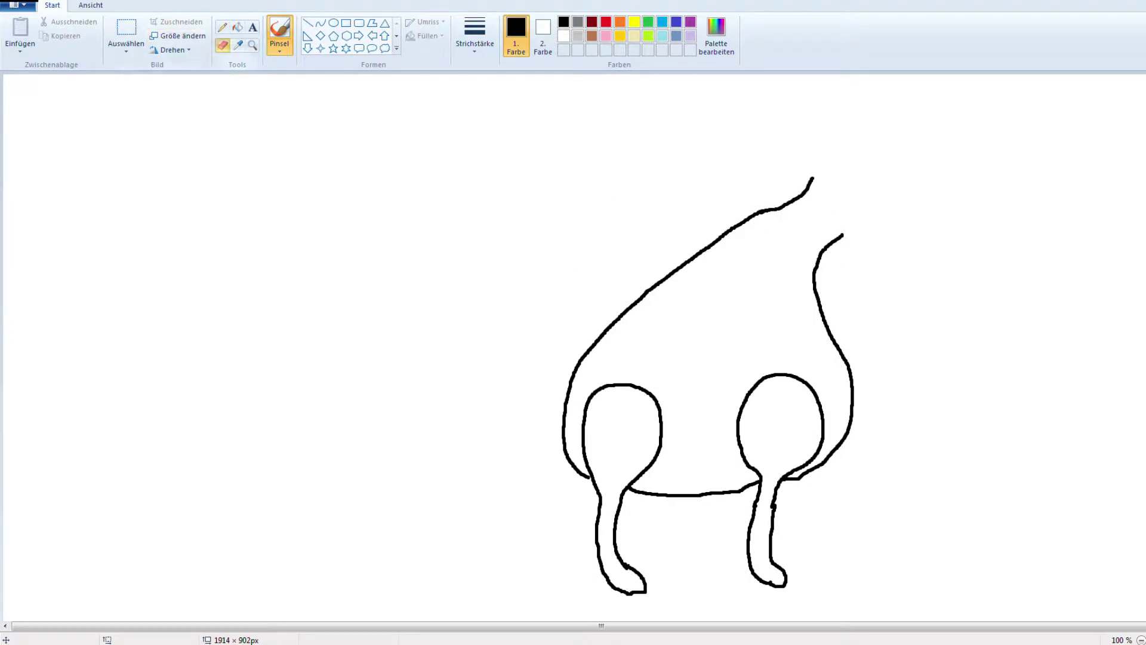
Erase the neck and upper back lines, and redraw them with rounded shoulders and a shorter, narrower neck
{"action": "left_click", "coordinate": [223, 44]}
{"action": "mouse_move", "coordinate": [806, 187]}
{"action": "left_mouse_down"}
{"action": "mouse_move", "coordinate": [813, 175]}
{"action": "mouse_move", "coordinate": [690, 262]}
{"action": "mouse_move", "coordinate": [749, 212]}
{"action": "left_mouse_up"}
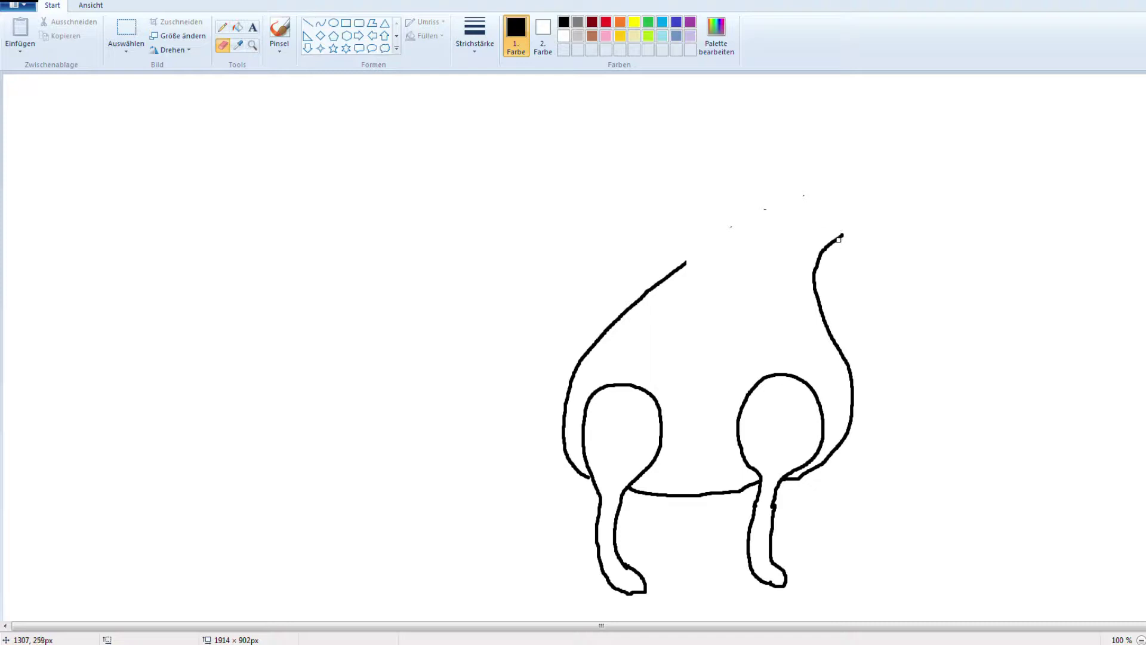
{"action": "left_click_drag", "start_coordinate": [838, 238], "coordinate": [813, 273]}
{"action": "left_click", "coordinate": [279, 30]}
{"action": "left_click_drag", "start_coordinate": [686, 262], "coordinate": [772, 227]}
{"action": "left_click_drag", "start_coordinate": [788, 239], "coordinate": [816, 281]}
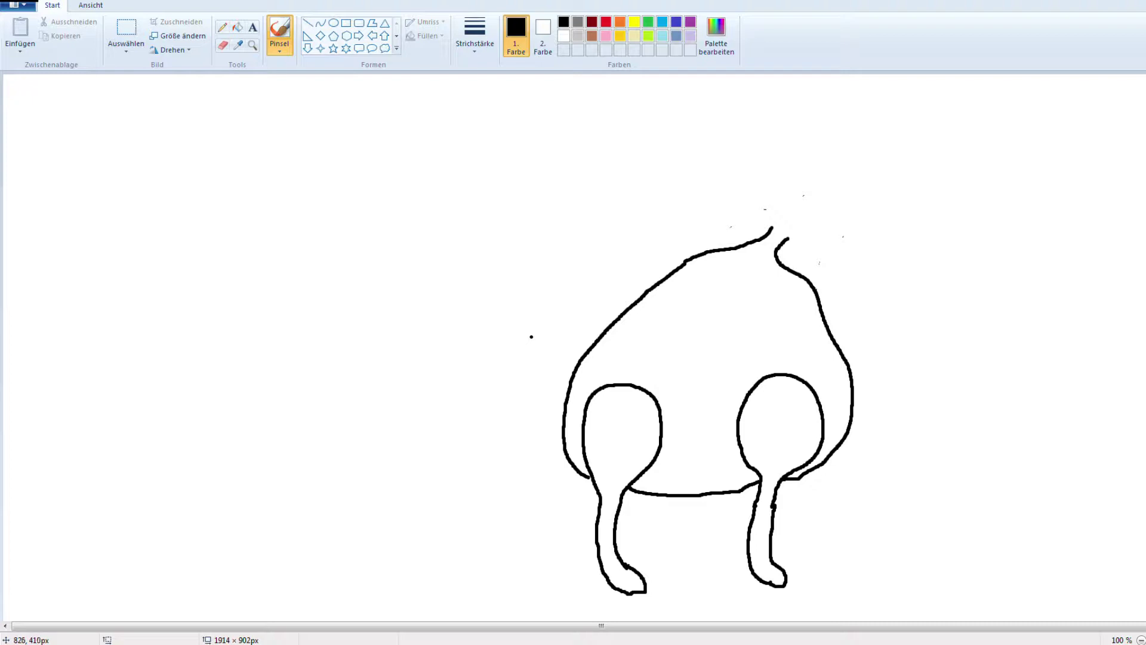
Draw a large round tail against the creature's rear and fill the narrow gap between tail and body in black
{"action": "mouse_move", "coordinate": [532, 336]}
{"action": "left_mouse_down"}
{"action": "mouse_move", "coordinate": [508, 332]}
{"action": "mouse_move", "coordinate": [492, 346]}
{"action": "mouse_move", "coordinate": [476, 394]}
{"action": "mouse_move", "coordinate": [490, 442]}
{"action": "mouse_move", "coordinate": [540, 461]}
{"action": "mouse_move", "coordinate": [557, 456]}
{"action": "mouse_move", "coordinate": [578, 366]}
{"action": "mouse_move", "coordinate": [528, 336]}
{"action": "left_mouse_up"}
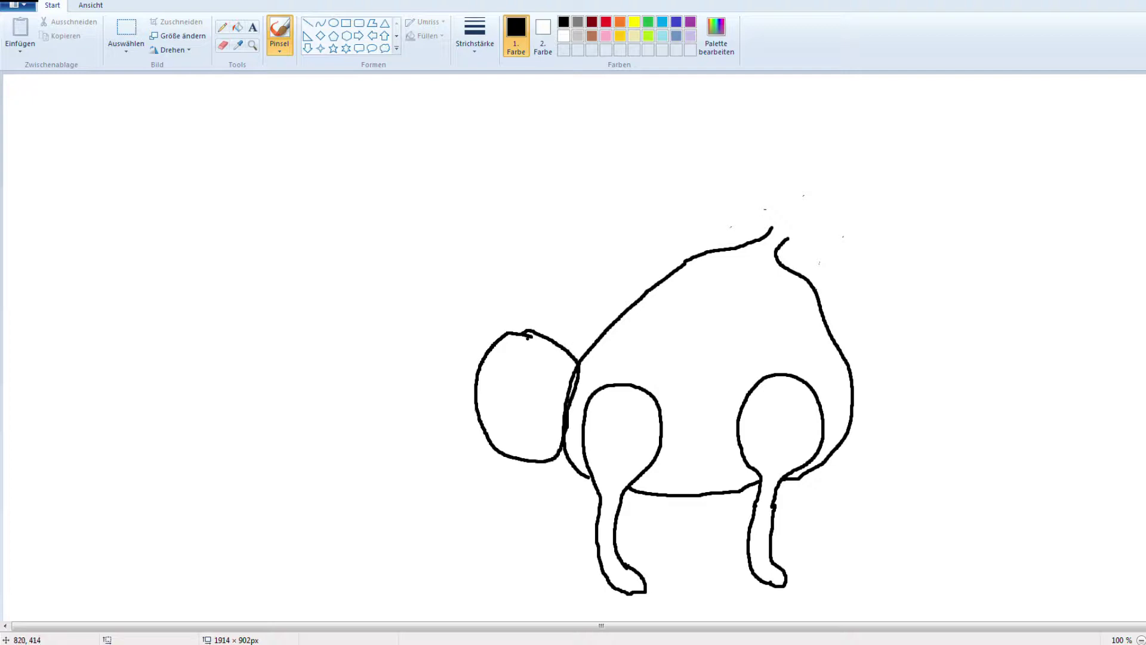
{"action": "left_click_drag", "start_coordinate": [577, 379], "coordinate": [574, 393]}
{"action": "mouse_move", "coordinate": [754, 307]}
{"action": "left_mouse_down"}
{"action": "mouse_move", "coordinate": [741, 325]}
{"action": "mouse_move", "coordinate": [752, 342]}
{"action": "mouse_move", "coordinate": [797, 356]}
{"action": "mouse_move", "coordinate": [813, 327]}
{"action": "mouse_move", "coordinate": [750, 306]}
{"action": "left_mouse_up"}
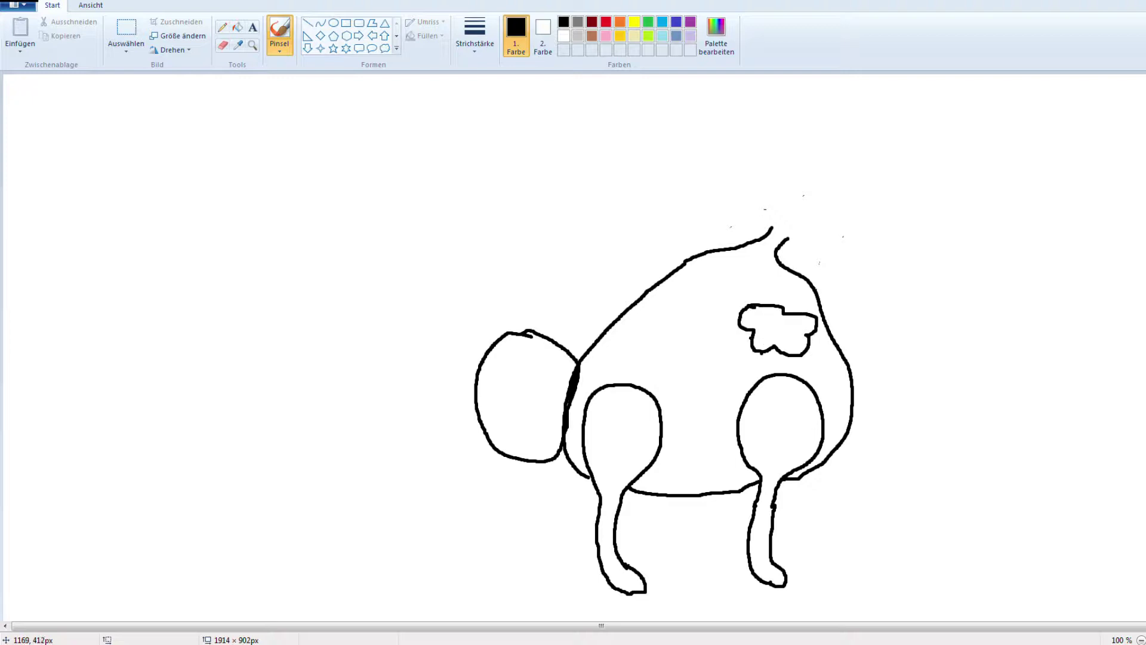
{"action": "left_click_drag", "start_coordinate": [751, 338], "coordinate": [748, 352]}
{"action": "left_click_drag", "start_coordinate": [818, 327], "coordinate": [822, 343]}
{"action": "left_click_drag", "start_coordinate": [812, 339], "coordinate": [813, 357]}
{"action": "left_click_drag", "start_coordinate": [802, 367], "coordinate": [797, 357]}
{"action": "left_click", "coordinate": [222, 44]}
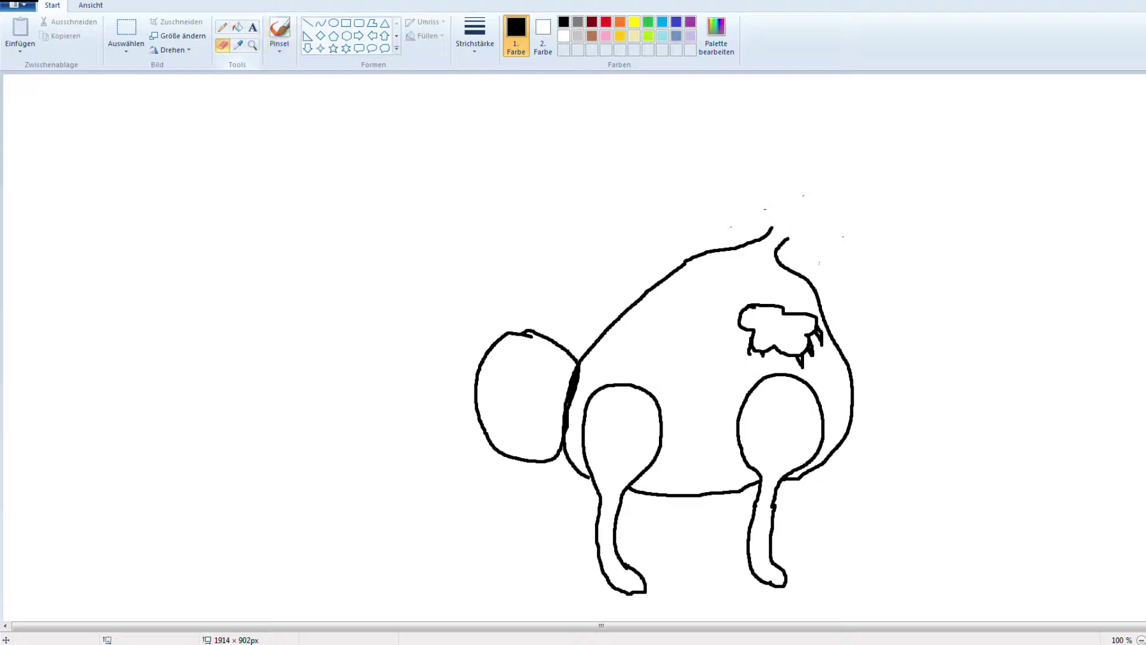
{"action": "mouse_move", "coordinate": [749, 310]}
{"action": "left_mouse_down"}
{"action": "mouse_move", "coordinate": [776, 305]}
{"action": "mouse_move", "coordinate": [734, 306]}
{"action": "mouse_move", "coordinate": [756, 330]}
{"action": "mouse_move", "coordinate": [748, 360]}
{"action": "mouse_move", "coordinate": [776, 342]}
{"action": "mouse_move", "coordinate": [800, 369]}
{"action": "mouse_move", "coordinate": [810, 329]}
{"action": "mouse_move", "coordinate": [814, 369]}
{"action": "mouse_move", "coordinate": [812, 329]}
{"action": "mouse_move", "coordinate": [824, 343]}
{"action": "mouse_move", "coordinate": [813, 318]}
{"action": "mouse_move", "coordinate": [779, 302]}
{"action": "mouse_move", "coordinate": [787, 320]}
{"action": "mouse_move", "coordinate": [814, 317]}
{"action": "left_mouse_up"}
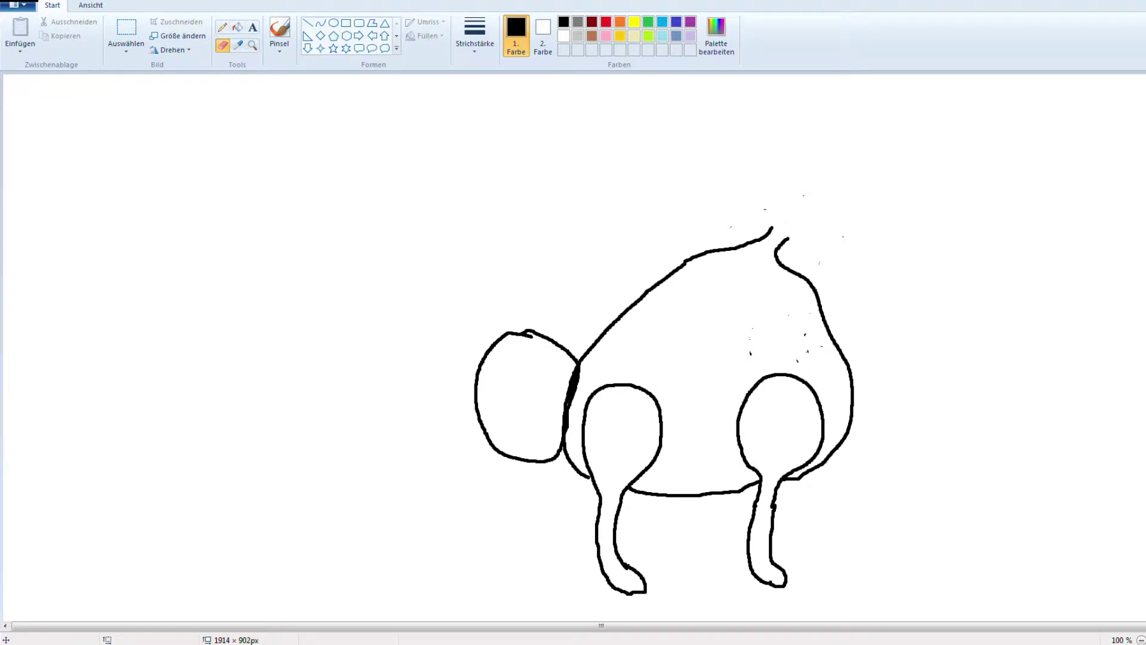
Draw a cloud-shaped fur muff on the chest with pointed claws along both lower sides and a short stroke above each upper corner
{"action": "left_click", "coordinate": [280, 29]}
{"action": "left_click", "coordinate": [782, 356]}
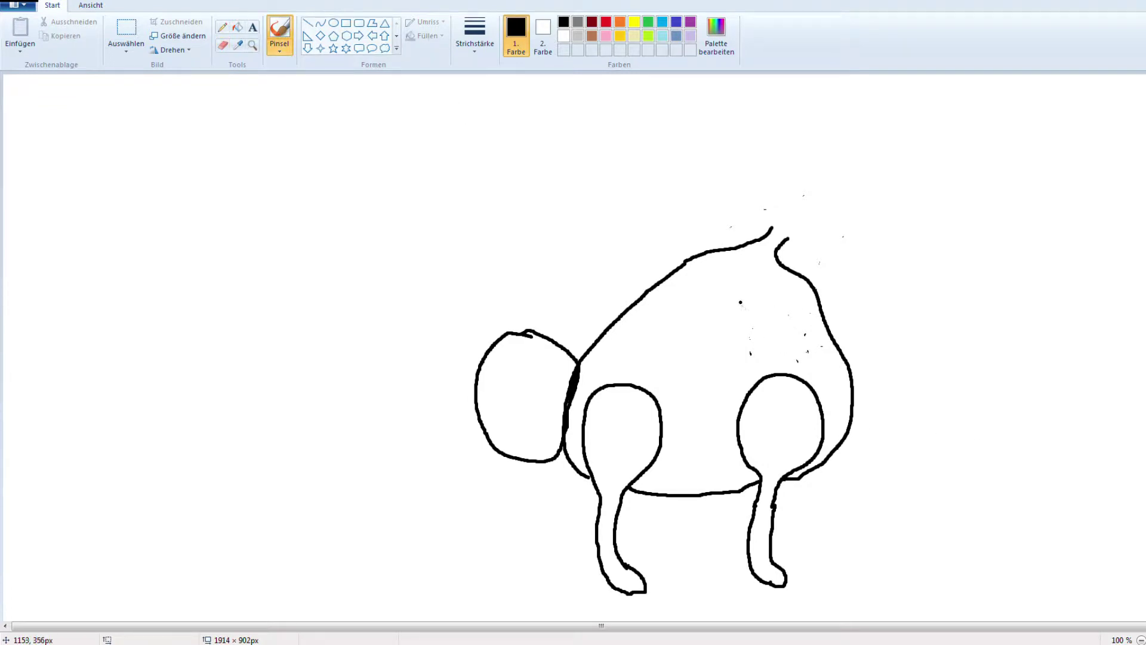
{"action": "mouse_move", "coordinate": [742, 306]}
{"action": "left_mouse_down"}
{"action": "mouse_move", "coordinate": [730, 305]}
{"action": "mouse_move", "coordinate": [727, 335]}
{"action": "mouse_move", "coordinate": [748, 359]}
{"action": "mouse_move", "coordinate": [811, 360]}
{"action": "mouse_move", "coordinate": [816, 323]}
{"action": "mouse_move", "coordinate": [804, 307]}
{"action": "mouse_move", "coordinate": [743, 306]}
{"action": "left_mouse_up"}
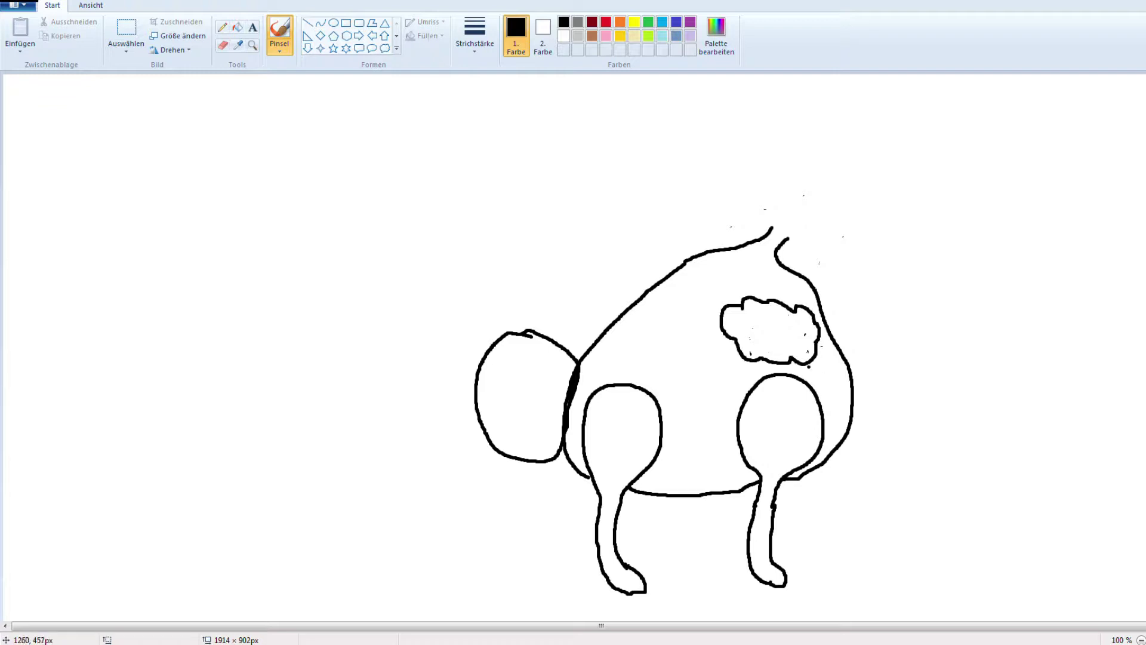
{"action": "mouse_move", "coordinate": [811, 360]}
{"action": "left_mouse_down"}
{"action": "mouse_move", "coordinate": [821, 373]}
{"action": "mouse_move", "coordinate": [821, 341]}
{"action": "mouse_move", "coordinate": [829, 360]}
{"action": "mouse_move", "coordinate": [819, 335]}
{"action": "mouse_move", "coordinate": [819, 363]}
{"action": "left_mouse_up"}
{"action": "mouse_move", "coordinate": [796, 362]}
{"action": "left_mouse_down"}
{"action": "mouse_move", "coordinate": [810, 378]}
{"action": "mouse_move", "coordinate": [800, 361]}
{"action": "left_mouse_up"}
{"action": "mouse_move", "coordinate": [720, 321]}
{"action": "left_mouse_down"}
{"action": "mouse_move", "coordinate": [714, 351]}
{"action": "mouse_move", "coordinate": [725, 337]}
{"action": "mouse_move", "coordinate": [728, 363]}
{"action": "mouse_move", "coordinate": [740, 353]}
{"action": "mouse_move", "coordinate": [742, 373]}
{"action": "mouse_move", "coordinate": [753, 363]}
{"action": "left_mouse_up"}
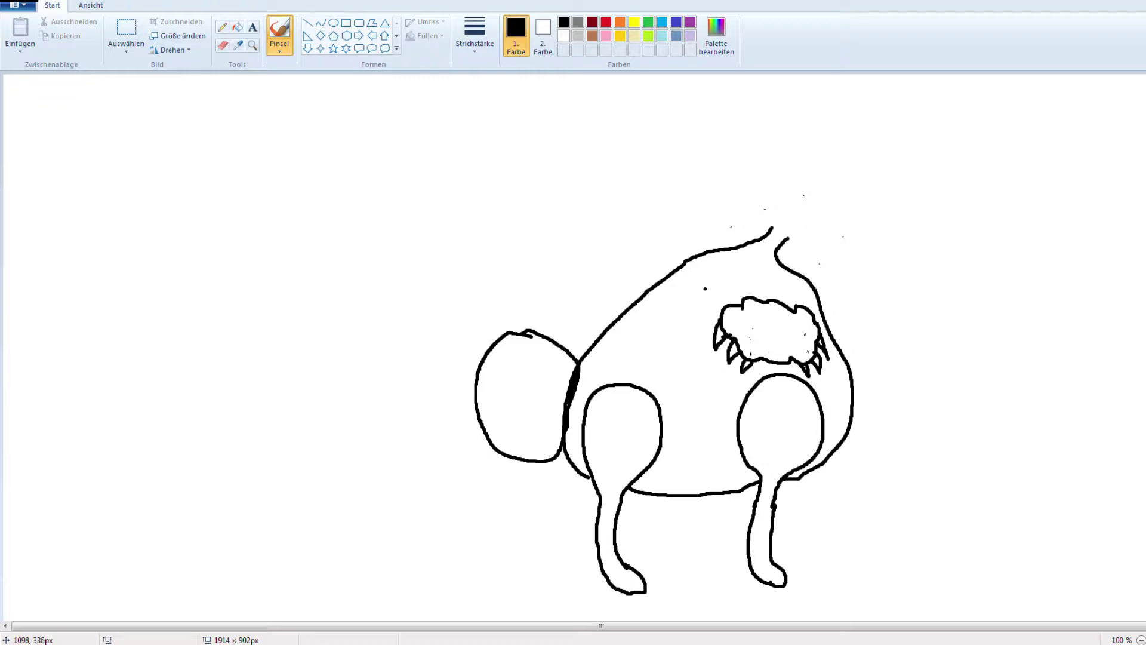
{"action": "left_click_drag", "start_coordinate": [705, 290], "coordinate": [717, 297]}
{"action": "left_click_drag", "start_coordinate": [815, 297], "coordinate": [810, 307]}
Draw a round head on the neck with a triangular nose, two eyes with pupils and a smiling mouth
{"action": "mouse_move", "coordinate": [836, 145]}
{"action": "left_mouse_down"}
{"action": "mouse_move", "coordinate": [771, 170]}
{"action": "mouse_move", "coordinate": [764, 190]}
{"action": "mouse_move", "coordinate": [767, 219]}
{"action": "mouse_move", "coordinate": [791, 241]}
{"action": "mouse_move", "coordinate": [843, 237]}
{"action": "mouse_move", "coordinate": [870, 206]}
{"action": "mouse_move", "coordinate": [836, 143]}
{"action": "left_mouse_up"}
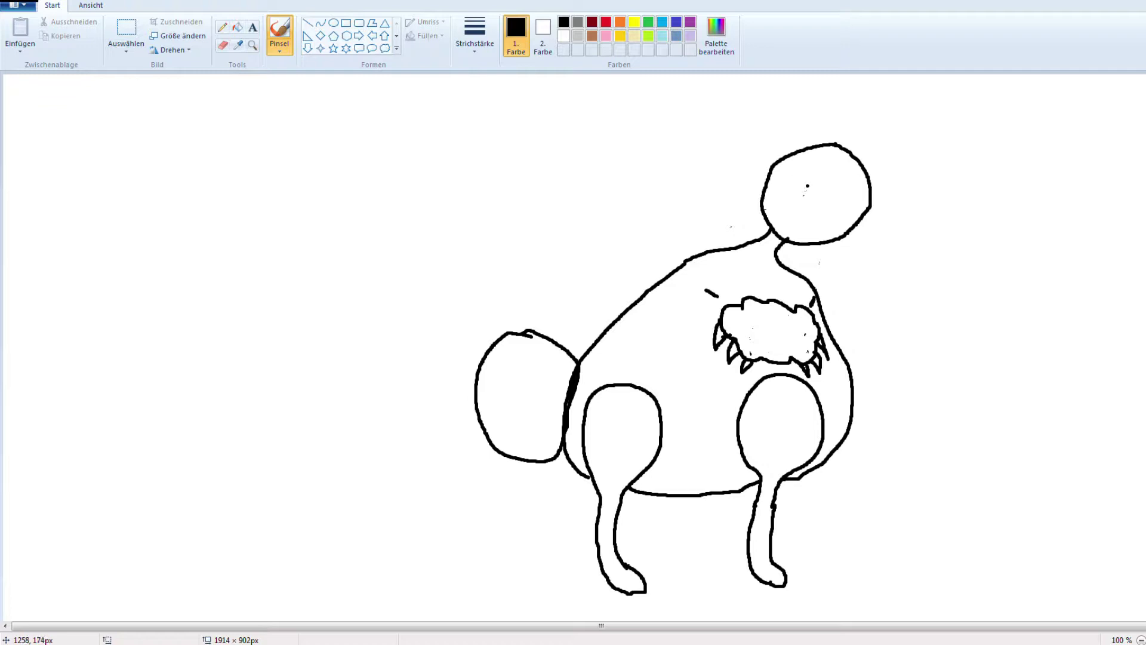
{"action": "left_click_drag", "start_coordinate": [807, 189], "coordinate": [807, 200]}
{"action": "mouse_move", "coordinate": [823, 156]}
{"action": "left_mouse_down"}
{"action": "mouse_move", "coordinate": [807, 165]}
{"action": "mouse_move", "coordinate": [825, 176]}
{"action": "mouse_move", "coordinate": [827, 158]}
{"action": "mouse_move", "coordinate": [817, 169]}
{"action": "left_mouse_up"}
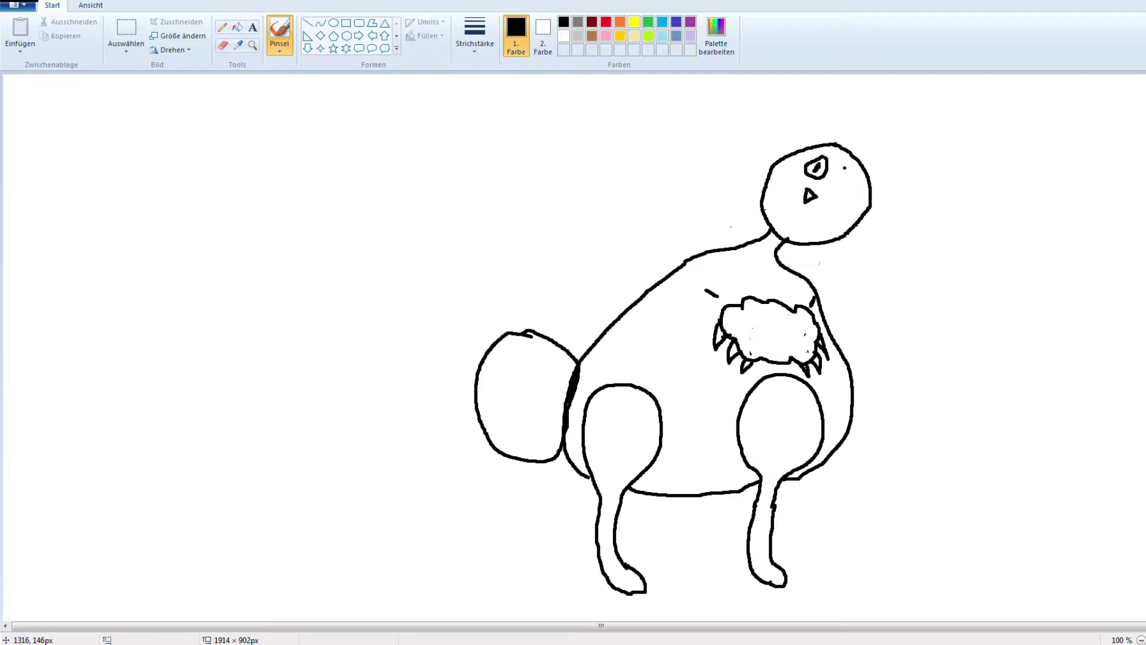
{"action": "mouse_move", "coordinate": [844, 168]}
{"action": "left_mouse_down"}
{"action": "mouse_move", "coordinate": [841, 192]}
{"action": "mouse_move", "coordinate": [847, 169]}
{"action": "mouse_move", "coordinate": [846, 183]}
{"action": "left_mouse_up"}
{"action": "mouse_move", "coordinate": [785, 193]}
{"action": "left_mouse_down"}
{"action": "mouse_move", "coordinate": [787, 209]}
{"action": "mouse_move", "coordinate": [821, 217]}
{"action": "left_mouse_up"}
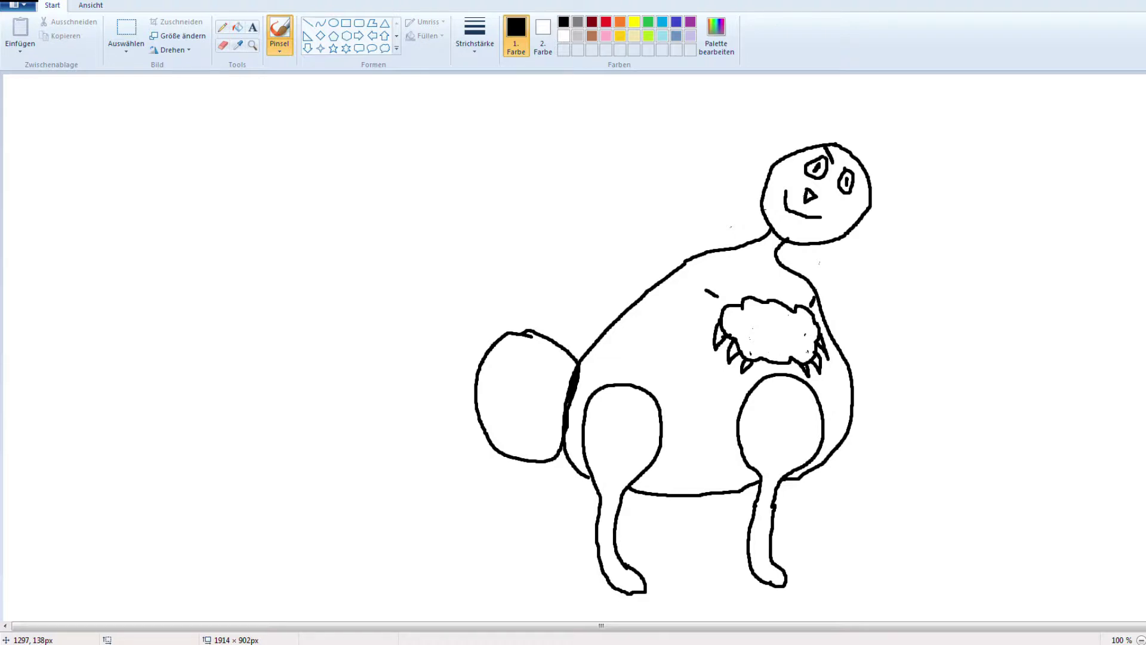
Undo the short forehead stroke and draw two long, thin pointed tufts from the forehead, one upward and one sideways
{"action": "key", "text": "ctrl+z"}
{"action": "left_click_drag", "start_coordinate": [833, 163], "coordinate": [804, 92]}
{"action": "left_click_drag", "start_coordinate": [840, 163], "coordinate": [944, 154]}
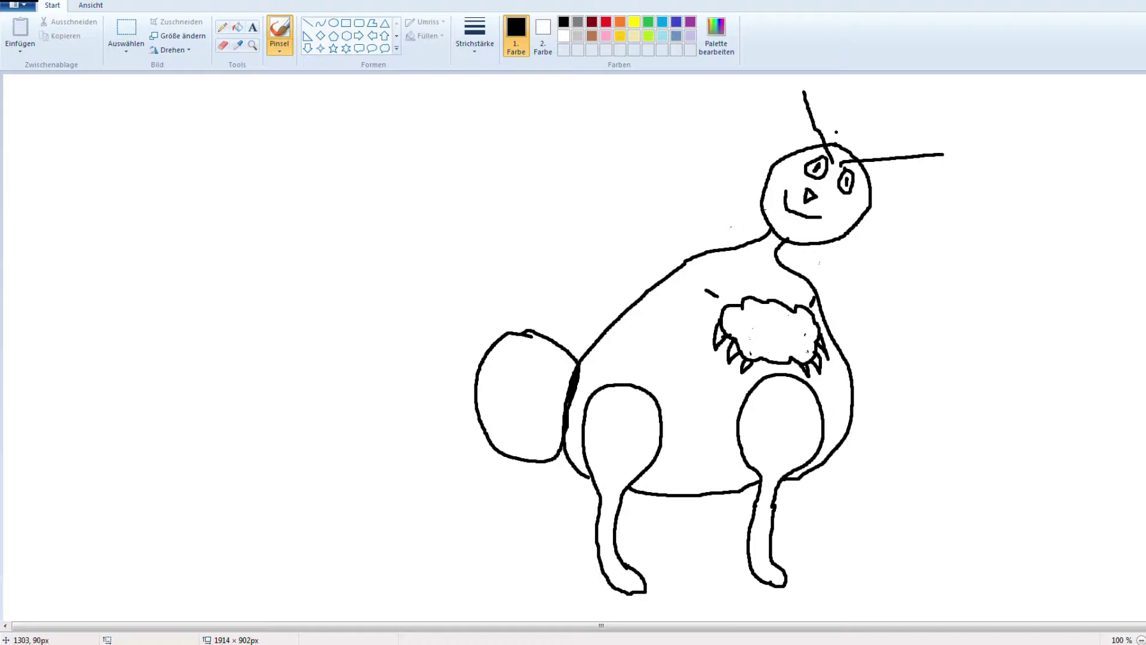
{"action": "left_click", "coordinate": [942, 107]}
{"action": "left_click_drag", "start_coordinate": [940, 153], "coordinate": [838, 160]}
{"action": "left_click_drag", "start_coordinate": [805, 91], "coordinate": [833, 143]}
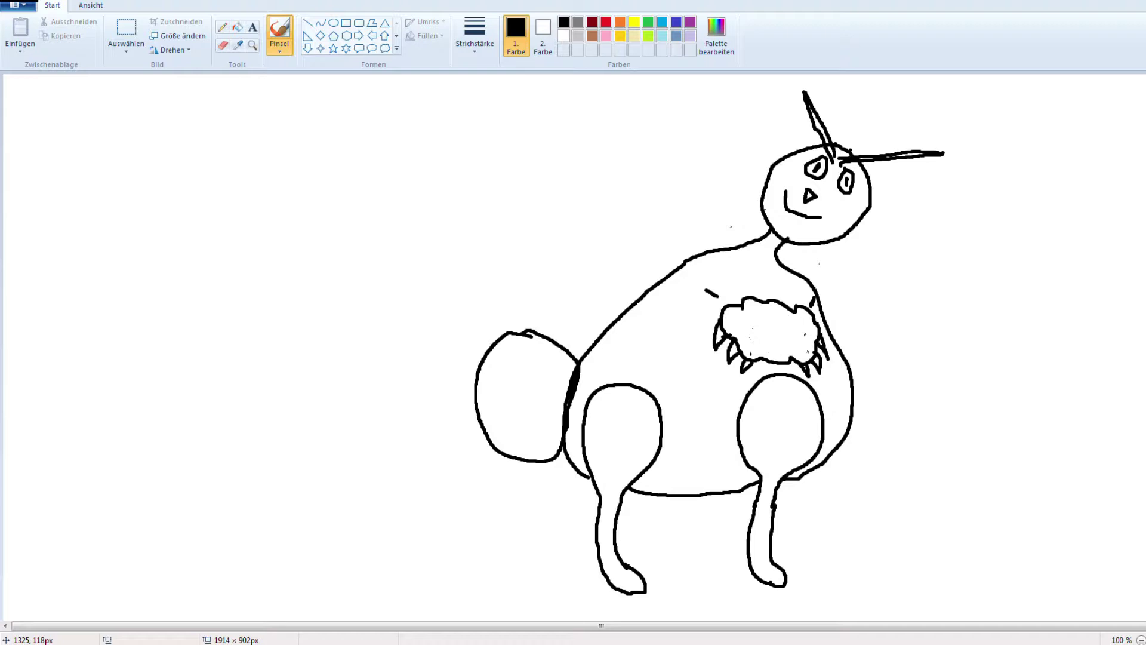
Draw the right ear extending sideways from the head, folding down to a point and ending in a fluffy tuft
{"action": "left_click_drag", "start_coordinate": [851, 151], "coordinate": [931, 143]}
{"action": "left_click_drag", "start_coordinate": [932, 157], "coordinate": [907, 276]}
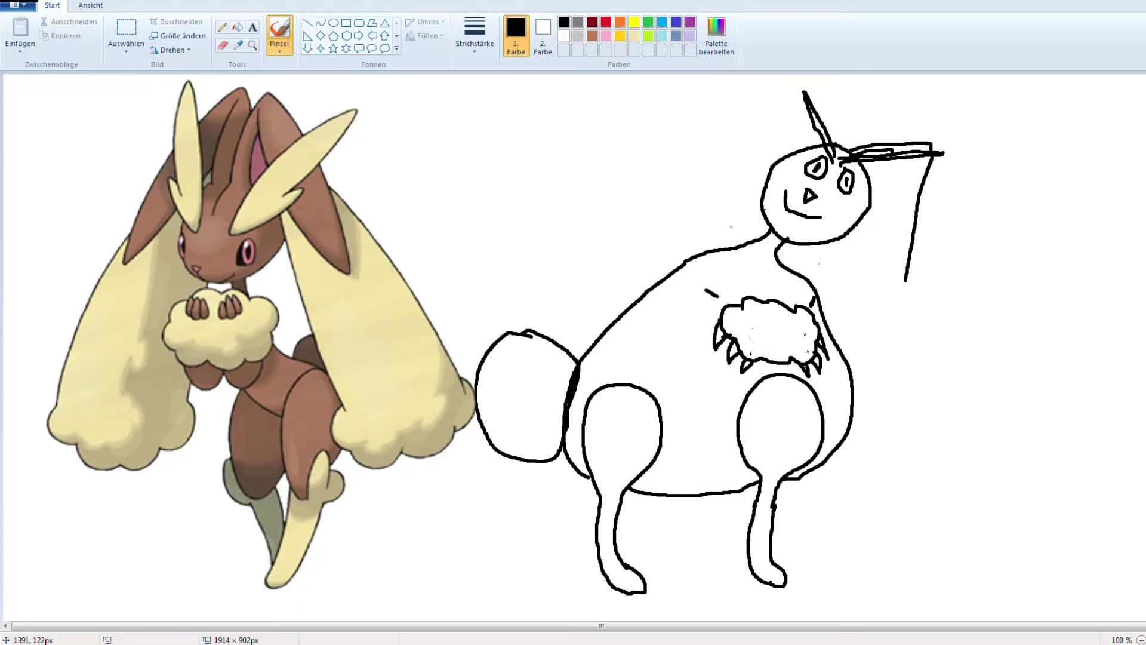
{"action": "mouse_move", "coordinate": [892, 157]}
{"action": "left_mouse_down"}
{"action": "mouse_move", "coordinate": [875, 318]}
{"action": "mouse_move", "coordinate": [906, 272]}
{"action": "left_mouse_up"}
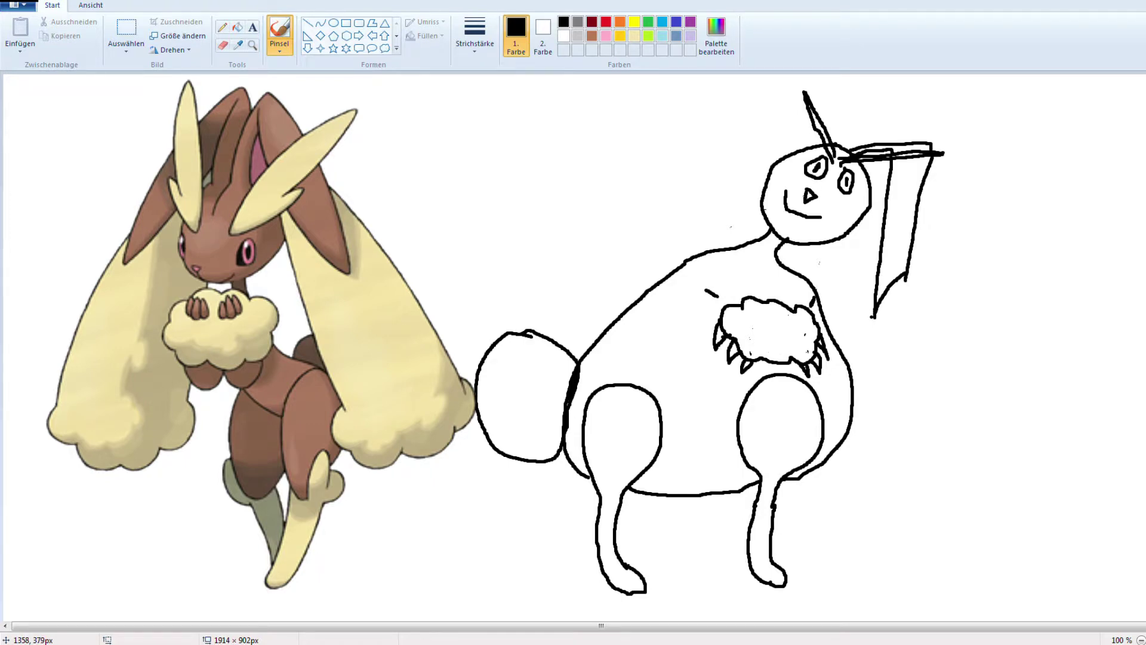
{"action": "mouse_move", "coordinate": [874, 317]}
{"action": "left_mouse_down"}
{"action": "mouse_move", "coordinate": [855, 339]}
{"action": "mouse_move", "coordinate": [891, 368]}
{"action": "mouse_move", "coordinate": [900, 343]}
{"action": "mouse_move", "coordinate": [923, 335]}
{"action": "mouse_move", "coordinate": [878, 310]}
{"action": "left_mouse_up"}
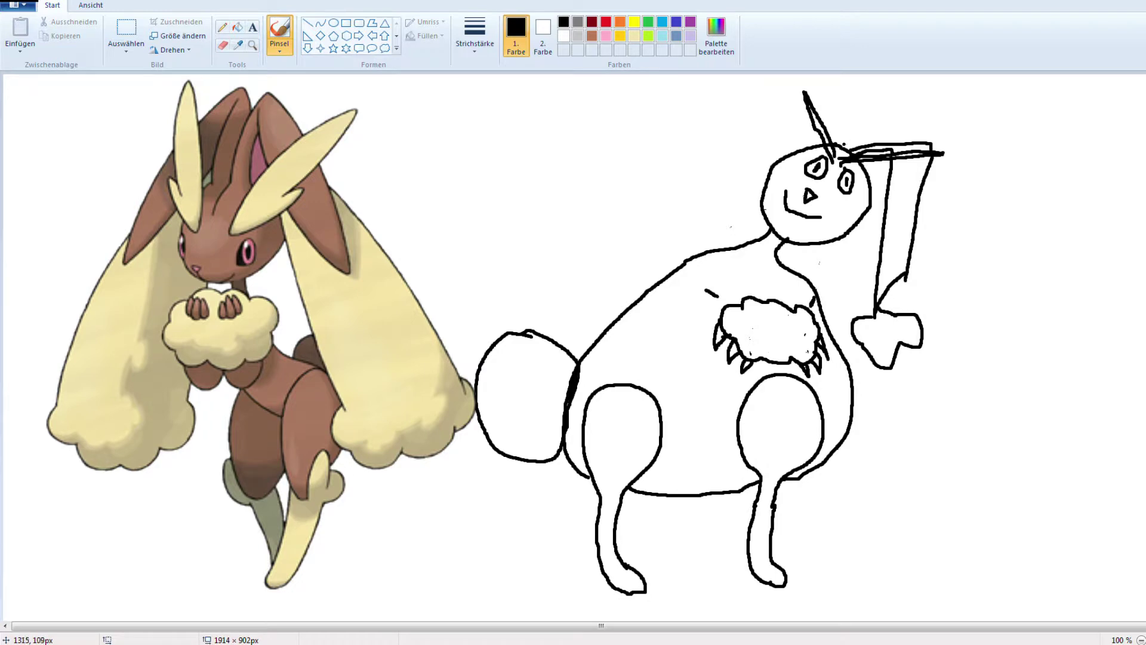
Draw the left ear rising from the head and drooping outward to a fluffy tuft, and add a short stroke across the right ear
{"action": "mouse_move", "coordinate": [842, 138]}
{"action": "left_mouse_down"}
{"action": "mouse_move", "coordinate": [808, 81]}
{"action": "mouse_move", "coordinate": [680, 175]}
{"action": "mouse_move", "coordinate": [773, 129]}
{"action": "mouse_move", "coordinate": [791, 100]}
{"action": "mouse_move", "coordinate": [810, 144]}
{"action": "mouse_move", "coordinate": [792, 117]}
{"action": "left_mouse_up"}
{"action": "left_click", "coordinate": [668, 165]}
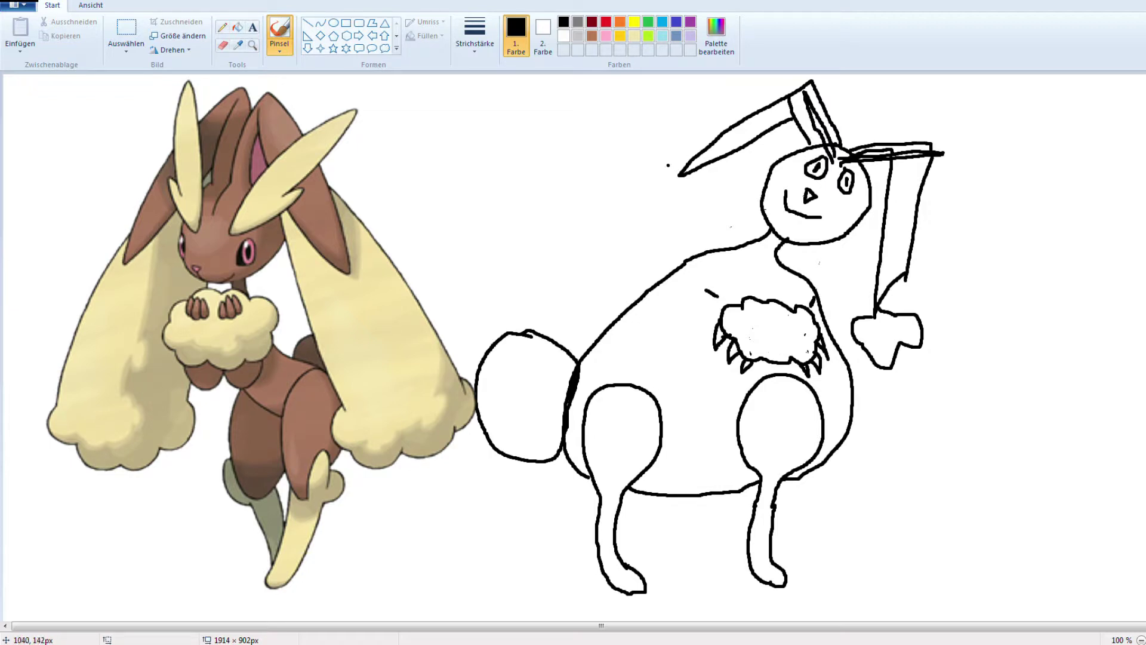
{"action": "mouse_move", "coordinate": [681, 175]}
{"action": "left_mouse_down"}
{"action": "mouse_move", "coordinate": [631, 160]}
{"action": "mouse_move", "coordinate": [651, 185]}
{"action": "mouse_move", "coordinate": [631, 201]}
{"action": "mouse_move", "coordinate": [666, 215]}
{"action": "mouse_move", "coordinate": [694, 190]}
{"action": "left_mouse_up"}
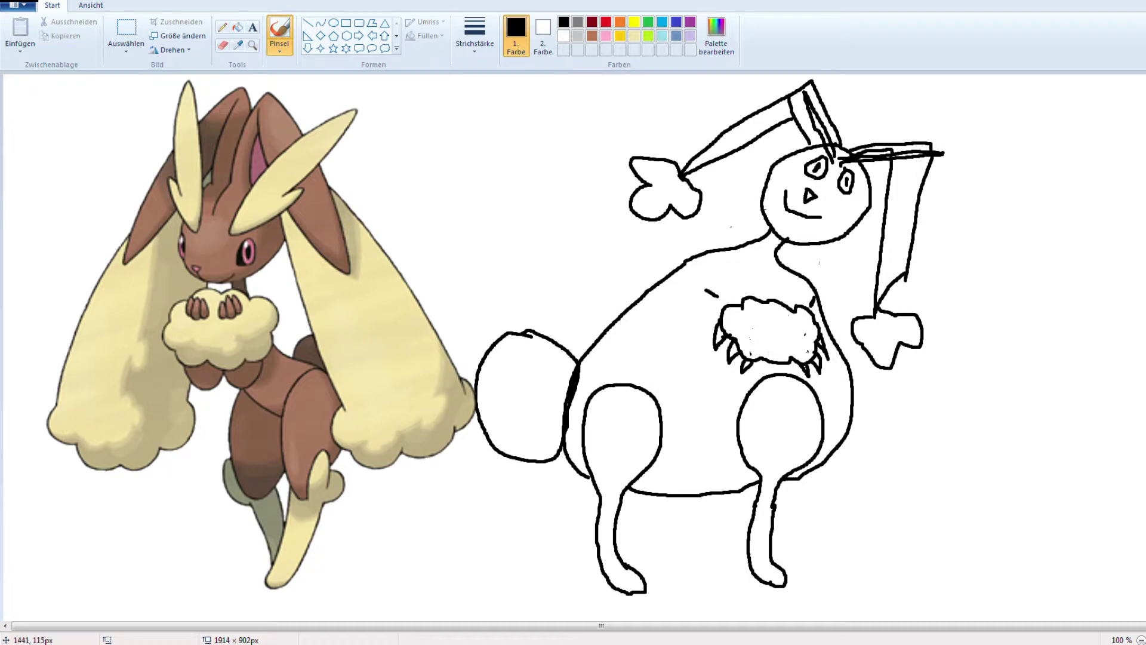
{"action": "left_click_drag", "start_coordinate": [899, 166], "coordinate": [930, 162]}
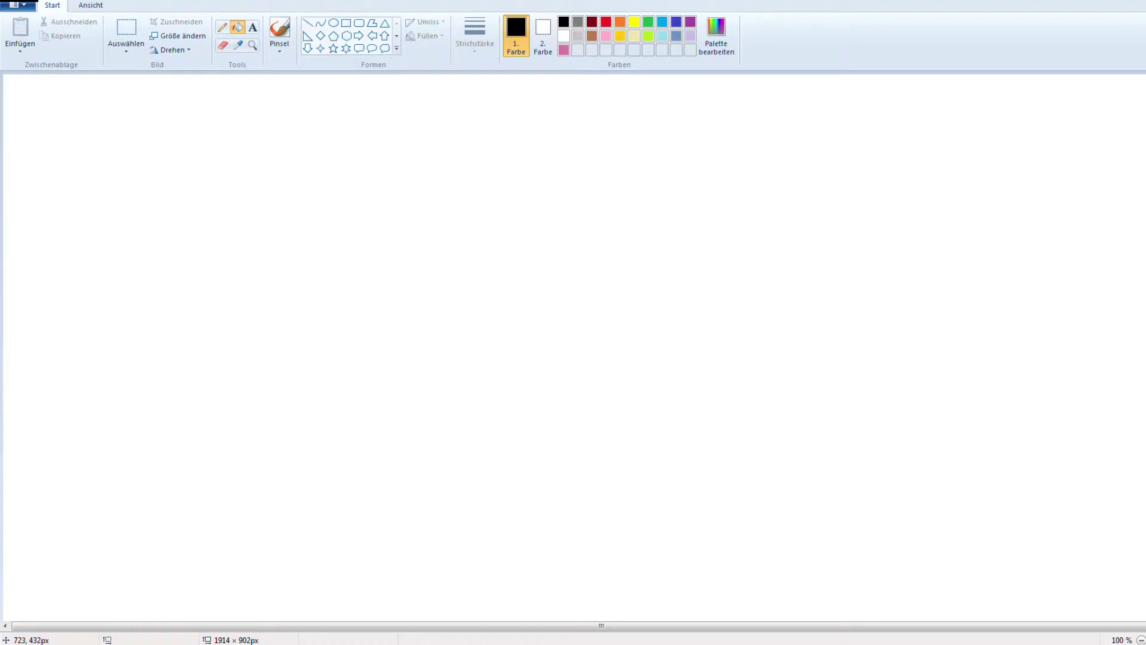
On the blank canvas, brush a small rounded black thigh outline with a short, thin leg slanting down from it
{"action": "left_click", "coordinate": [280, 30]}
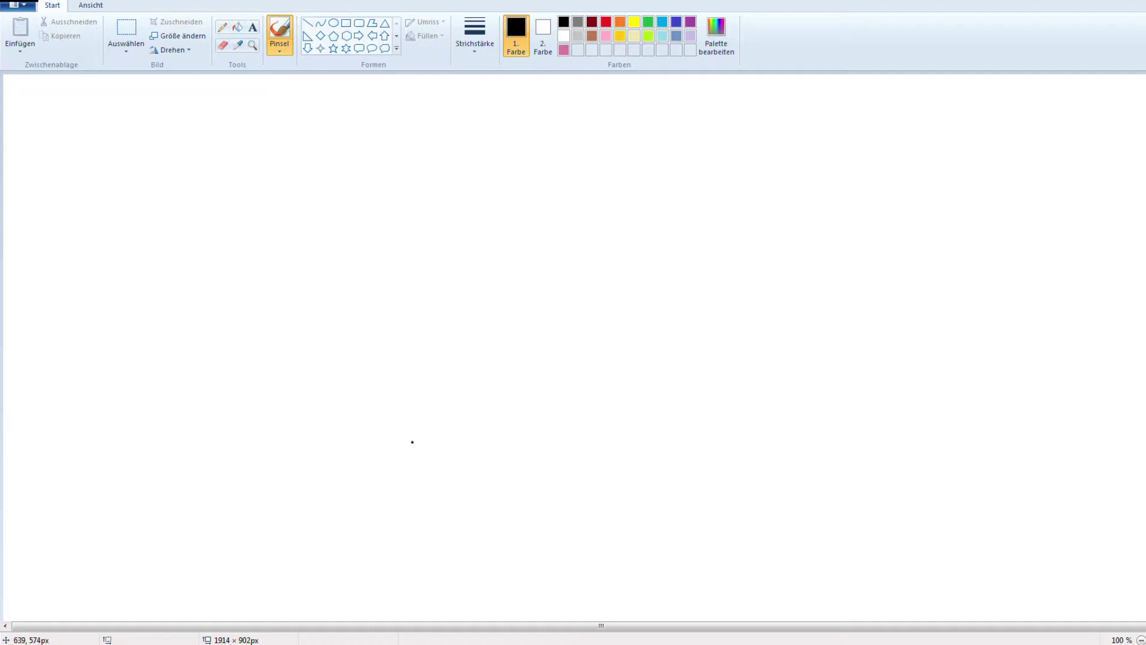
{"action": "mouse_move", "coordinate": [412, 442]}
{"action": "left_mouse_down"}
{"action": "mouse_move", "coordinate": [408, 409]}
{"action": "mouse_move", "coordinate": [442, 389]}
{"action": "left_mouse_up"}
{"action": "mouse_move", "coordinate": [445, 388]}
{"action": "left_mouse_down"}
{"action": "mouse_move", "coordinate": [453, 440]}
{"action": "mouse_move", "coordinate": [403, 469]}
{"action": "mouse_move", "coordinate": [412, 442]}
{"action": "mouse_move", "coordinate": [442, 433]}
{"action": "left_mouse_up"}
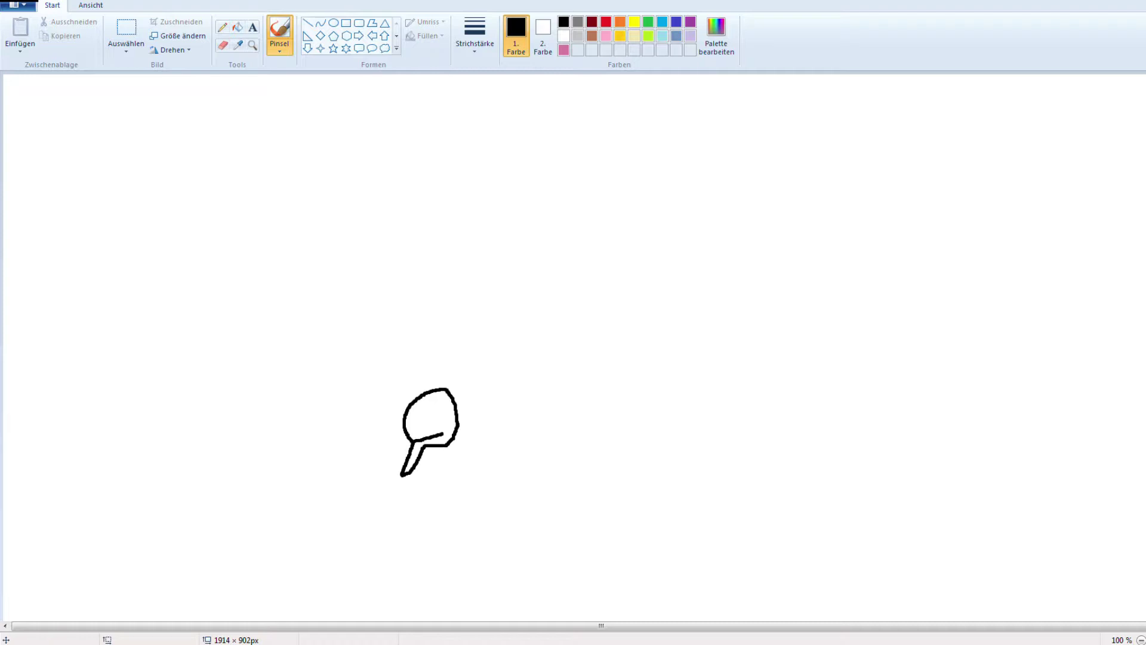
Undo the thigh outline and brush two touching rounded thighs, each with a short, narrow leg stub below
{"action": "key", "text": "ctrl+z"}
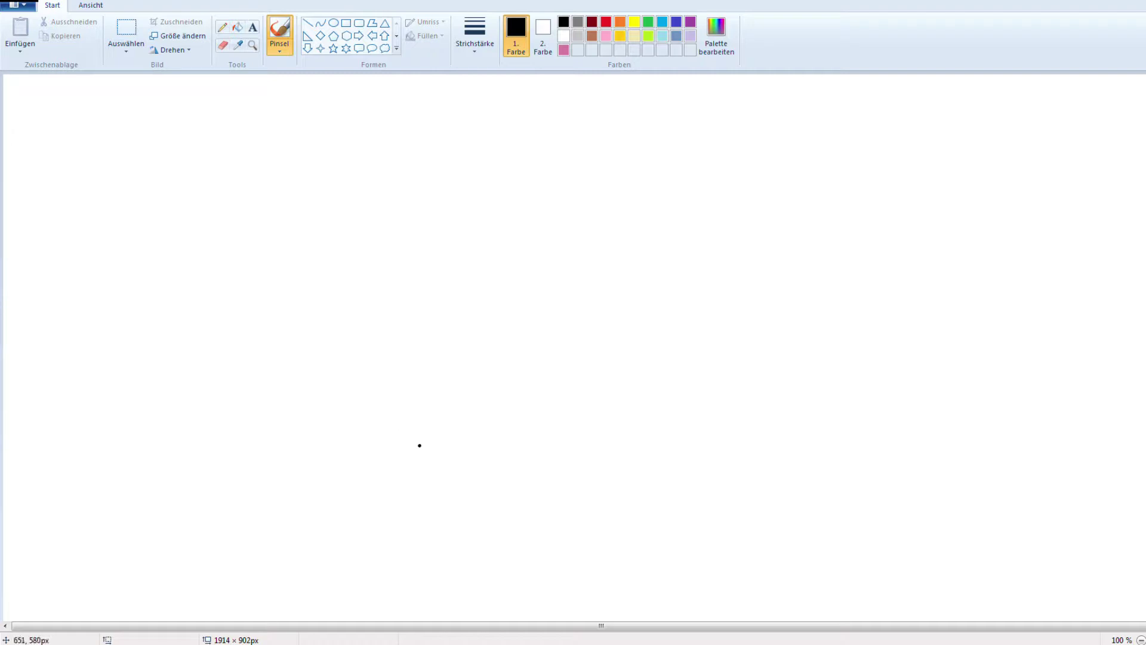
{"action": "mouse_move", "coordinate": [420, 446]}
{"action": "left_mouse_down"}
{"action": "mouse_move", "coordinate": [410, 402]}
{"action": "mouse_move", "coordinate": [442, 390]}
{"action": "mouse_move", "coordinate": [466, 399]}
{"action": "mouse_move", "coordinate": [473, 422]}
{"action": "mouse_move", "coordinate": [431, 456]}
{"action": "left_mouse_up"}
{"action": "left_click_drag", "start_coordinate": [376, 466], "coordinate": [417, 442]}
{"action": "left_click_drag", "start_coordinate": [416, 442], "coordinate": [366, 462]}
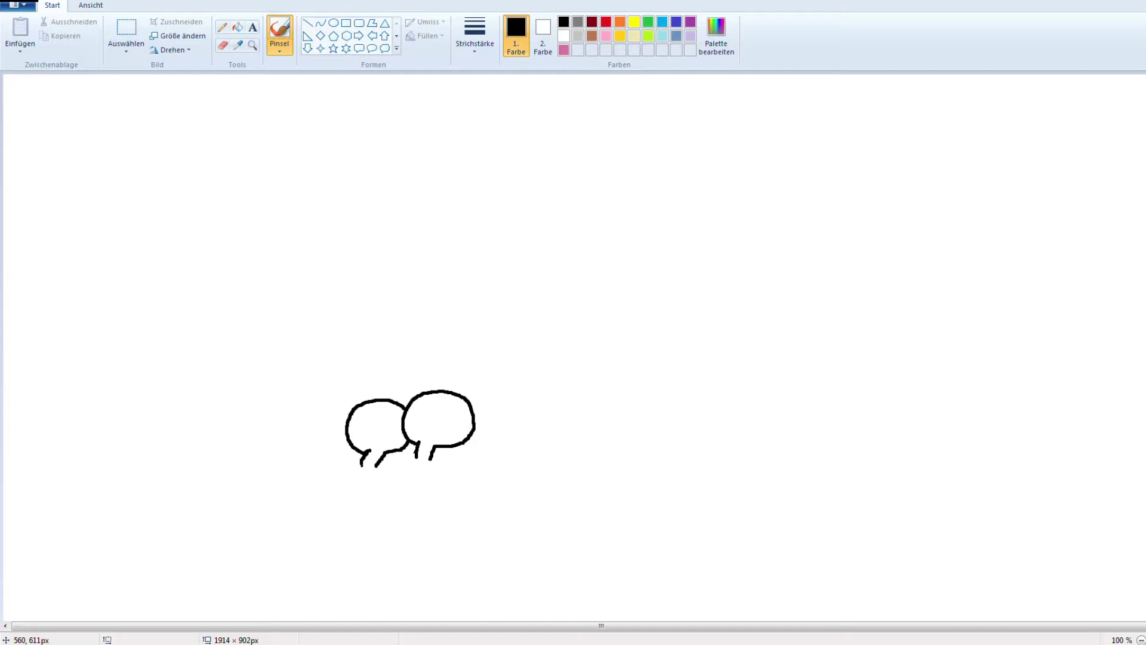
Draw a long, flat foot with notched toes under each leg and a curved band across each thigh
{"action": "left_click_drag", "start_coordinate": [362, 463], "coordinate": [306, 471]}
{"action": "left_click_drag", "start_coordinate": [315, 476], "coordinate": [311, 479]}
{"action": "key", "text": "ctrl+z"}
{"action": "mouse_move", "coordinate": [314, 484]}
{"action": "left_mouse_down"}
{"action": "mouse_move", "coordinate": [373, 468]}
{"action": "mouse_move", "coordinate": [391, 481]}
{"action": "mouse_move", "coordinate": [452, 469]}
{"action": "mouse_move", "coordinate": [432, 459]}
{"action": "left_mouse_up"}
{"action": "left_click", "coordinate": [422, 468]}
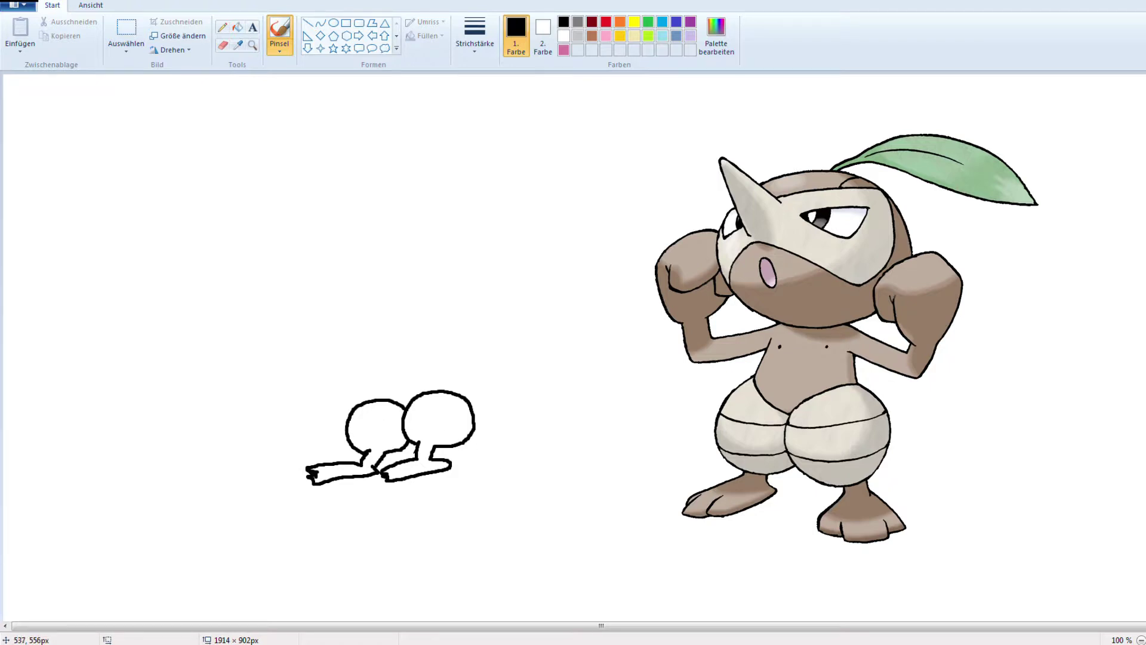
{"action": "left_click_drag", "start_coordinate": [349, 431], "coordinate": [399, 429]}
{"action": "left_click_drag", "start_coordinate": [407, 424], "coordinate": [471, 421]}
Draw both torso sides rising from the thighs, then undo the first head outline and draw a wider, rounded head
{"action": "left_click_drag", "start_coordinate": [372, 399], "coordinate": [371, 309]}
{"action": "mouse_move", "coordinate": [442, 391]}
{"action": "left_mouse_down"}
{"action": "mouse_move", "coordinate": [429, 298]}
{"action": "mouse_move", "coordinate": [373, 301]}
{"action": "mouse_move", "coordinate": [338, 283]}
{"action": "mouse_move", "coordinate": [322, 235]}
{"action": "mouse_move", "coordinate": [330, 214]}
{"action": "mouse_move", "coordinate": [366, 194]}
{"action": "mouse_move", "coordinate": [409, 200]}
{"action": "mouse_move", "coordinate": [429, 230]}
{"action": "mouse_move", "coordinate": [427, 298]}
{"action": "left_mouse_up"}
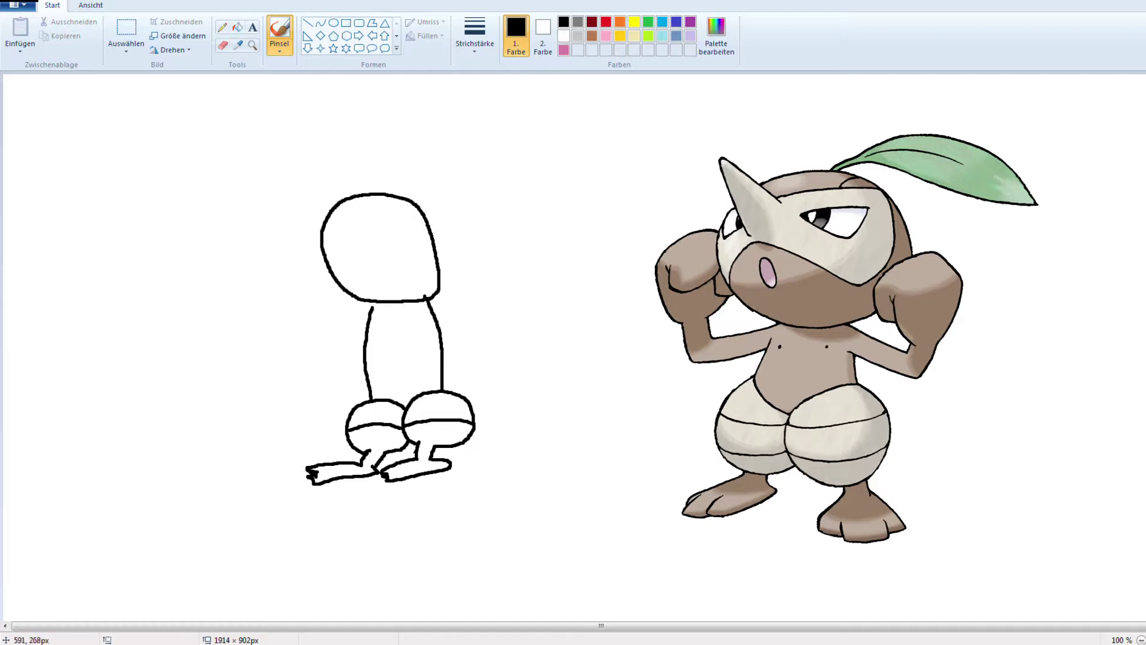
{"action": "key", "text": "ctrl+z"}
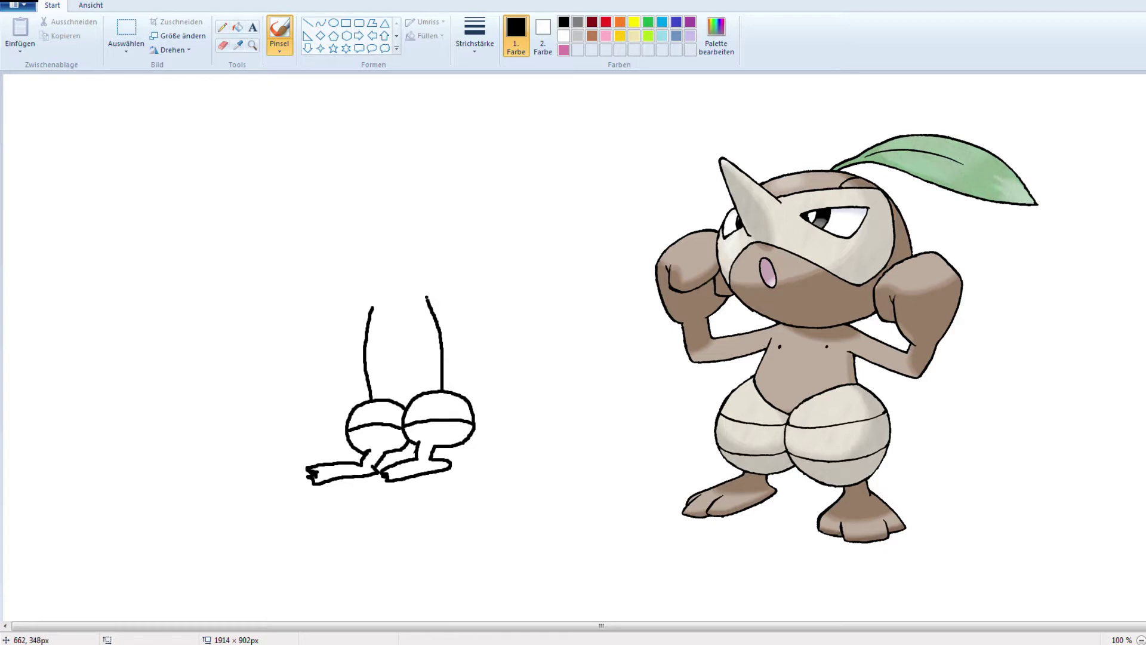
{"action": "mouse_move", "coordinate": [428, 298]}
{"action": "left_mouse_down"}
{"action": "mouse_move", "coordinate": [454, 259]}
{"action": "mouse_move", "coordinate": [437, 219]}
{"action": "mouse_move", "coordinate": [392, 196]}
{"action": "mouse_move", "coordinate": [347, 200]}
{"action": "mouse_move", "coordinate": [317, 273]}
{"action": "mouse_move", "coordinate": [375, 305]}
{"action": "left_mouse_up"}
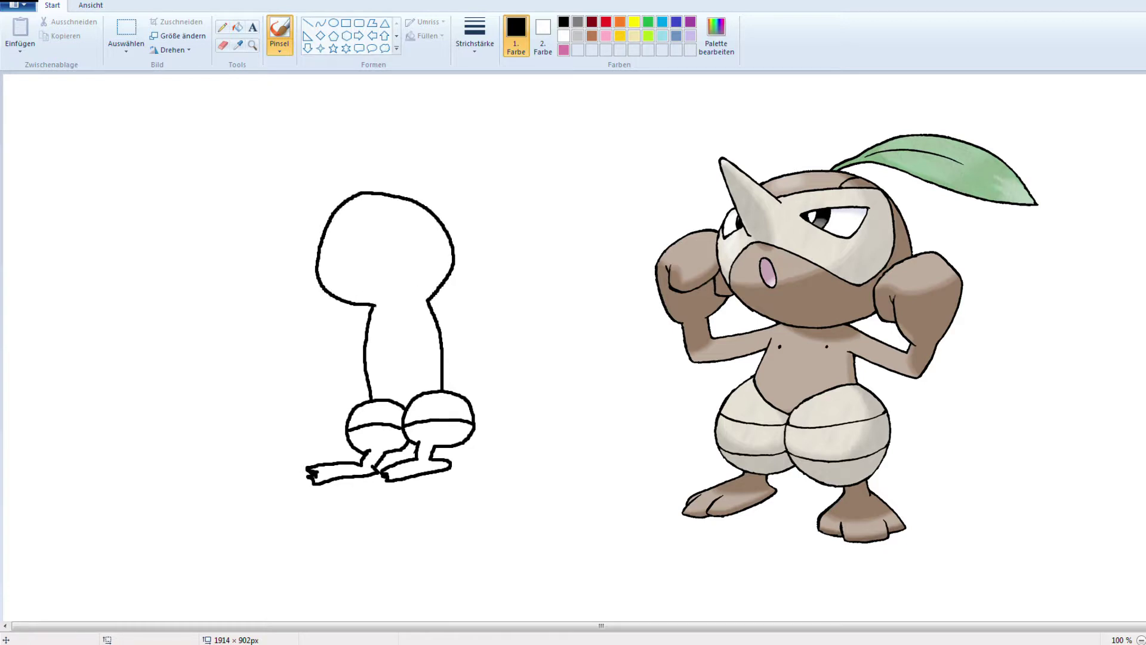
Erase the front of the head outline, brush a long pointed beak there and close the outline up to it
{"action": "left_click", "coordinate": [223, 45]}
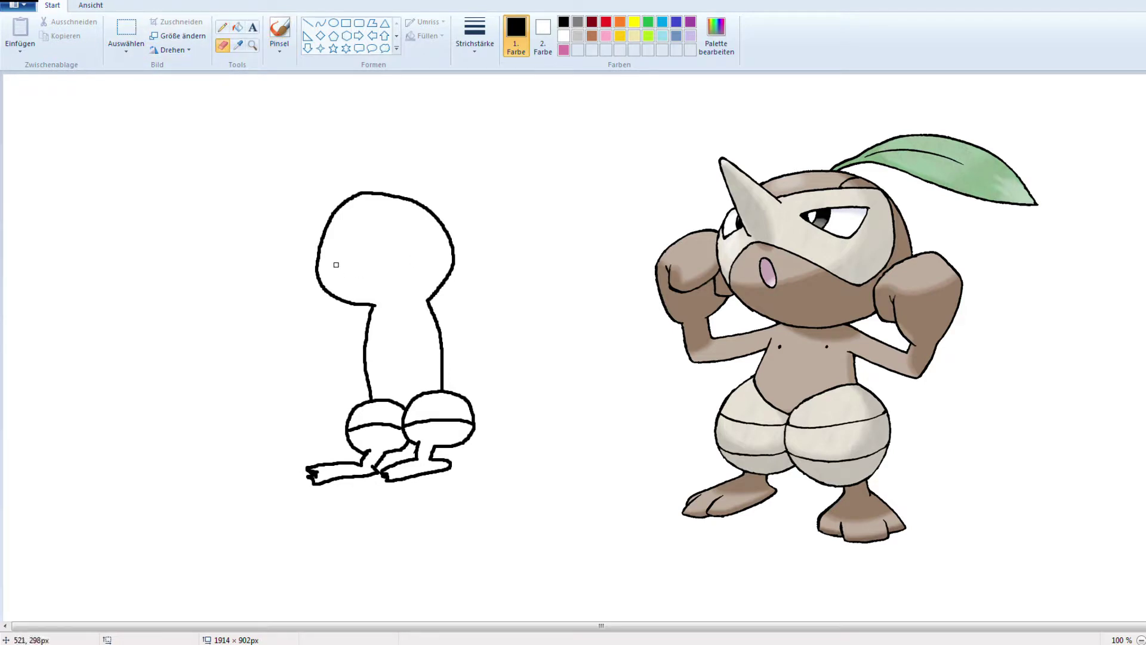
{"action": "mouse_move", "coordinate": [322, 262]}
{"action": "left_mouse_down"}
{"action": "mouse_move", "coordinate": [318, 278]}
{"action": "mouse_move", "coordinate": [327, 238]}
{"action": "mouse_move", "coordinate": [301, 212]}
{"action": "mouse_move", "coordinate": [344, 238]}
{"action": "mouse_move", "coordinate": [270, 258]}
{"action": "mouse_move", "coordinate": [352, 276]}
{"action": "left_mouse_up"}
{"action": "left_click", "coordinate": [279, 30]}
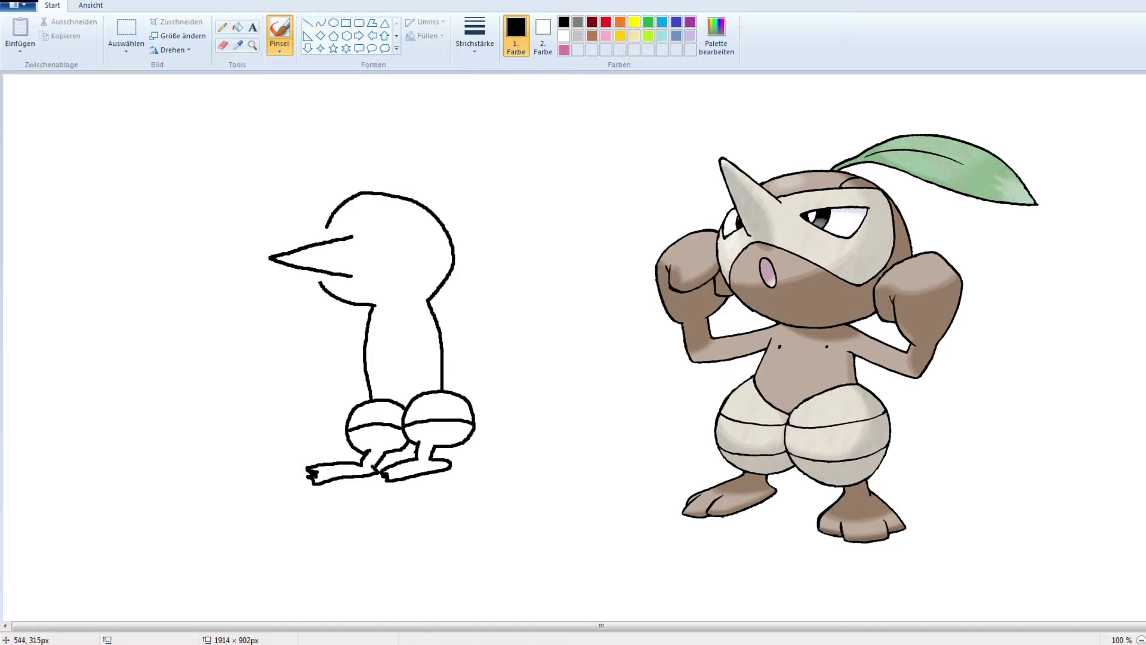
{"action": "left_click", "coordinate": [338, 279]}
{"action": "left_click_drag", "start_coordinate": [327, 230], "coordinate": [323, 242]}
Draw a large drooping leaf on a short stem from the top of the head, and two curved mask lines across the face
{"action": "mouse_move", "coordinate": [410, 197]}
{"action": "left_mouse_down"}
{"action": "mouse_move", "coordinate": [470, 162]}
{"action": "mouse_move", "coordinate": [555, 165]}
{"action": "mouse_move", "coordinate": [584, 205]}
{"action": "mouse_move", "coordinate": [592, 253]}
{"action": "mouse_move", "coordinate": [571, 256]}
{"action": "mouse_move", "coordinate": [504, 196]}
{"action": "mouse_move", "coordinate": [453, 187]}
{"action": "mouse_move", "coordinate": [430, 209]}
{"action": "mouse_move", "coordinate": [461, 180]}
{"action": "mouse_move", "coordinate": [522, 186]}
{"action": "mouse_move", "coordinate": [561, 224]}
{"action": "left_mouse_up"}
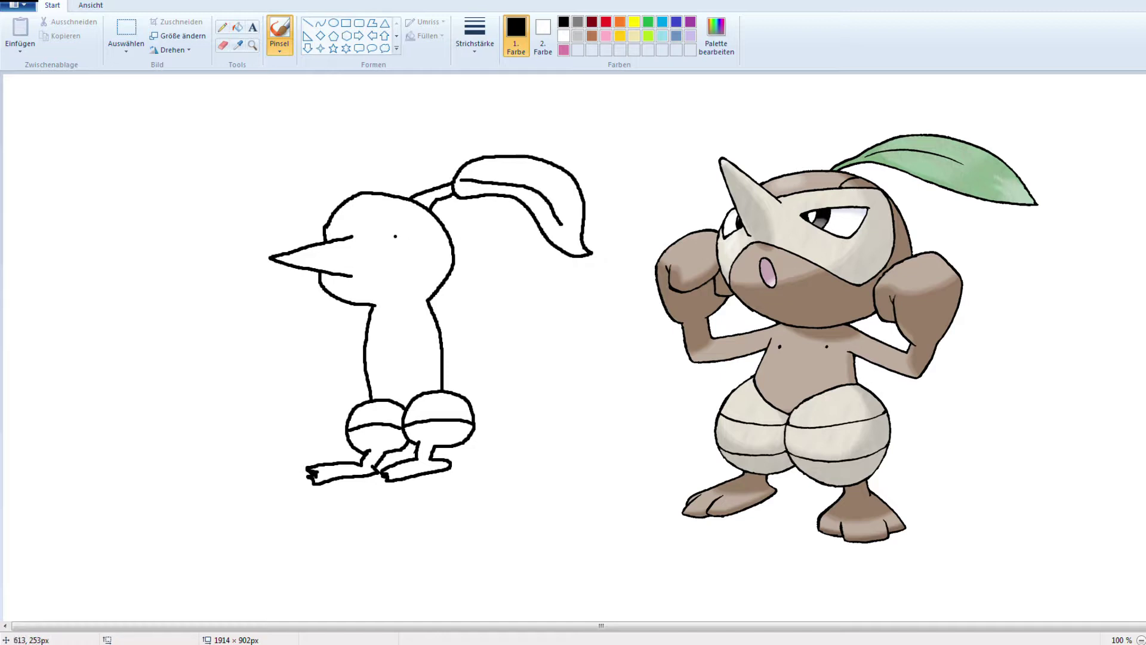
{"action": "left_click_drag", "start_coordinate": [339, 207], "coordinate": [429, 212]}
{"action": "left_click_drag", "start_coordinate": [353, 238], "coordinate": [446, 235]}
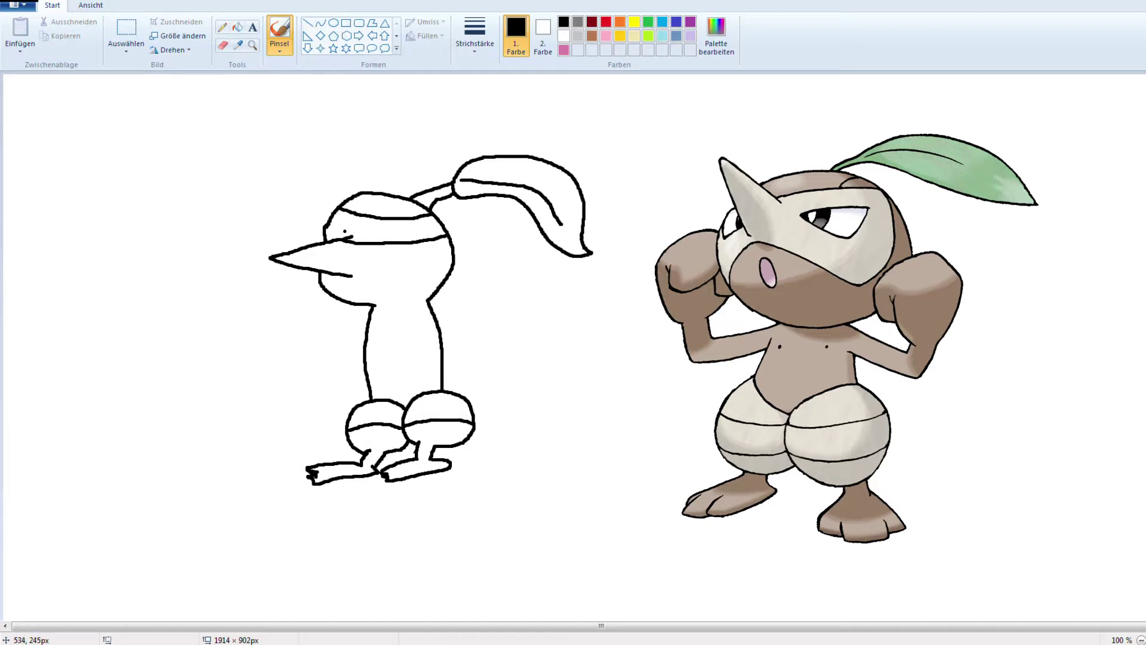
Draw two slanted eyes with pupils inside the mask band and an open, grinning mouth below the beak
{"action": "mouse_move", "coordinate": [342, 219]}
{"action": "left_mouse_down"}
{"action": "mouse_move", "coordinate": [362, 239]}
{"action": "mouse_move", "coordinate": [347, 220]}
{"action": "mouse_move", "coordinate": [397, 220]}
{"action": "mouse_move", "coordinate": [383, 240]}
{"action": "mouse_move", "coordinate": [399, 237]}
{"action": "left_mouse_up"}
{"action": "left_click", "coordinate": [387, 233]}
{"action": "key", "text": "ctrl+z"}
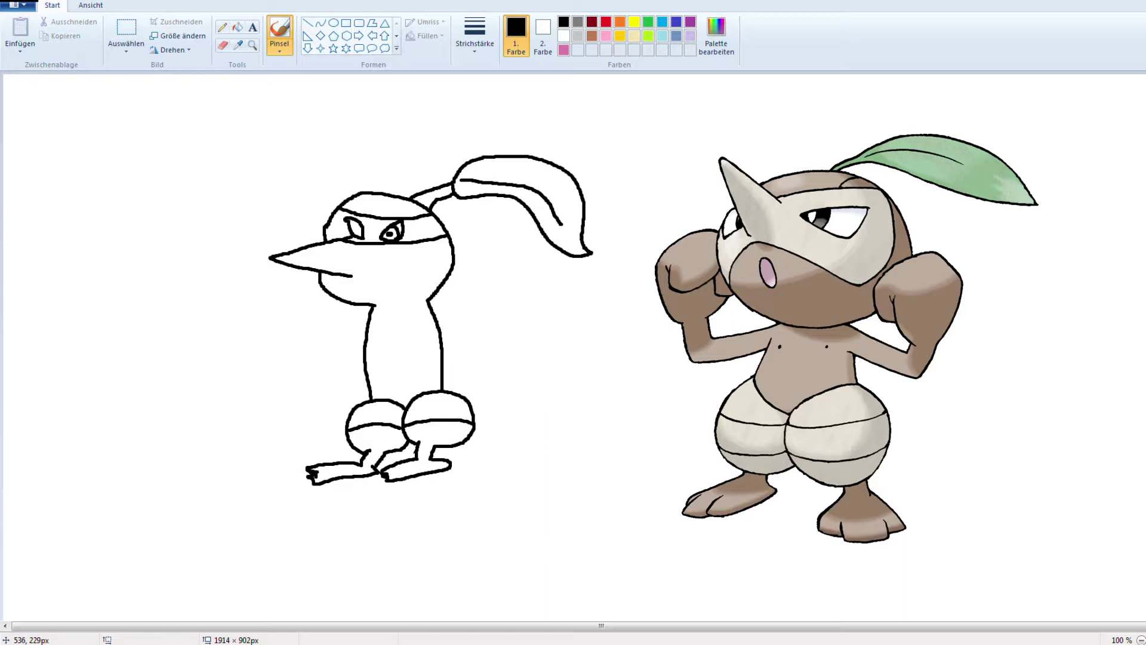
{"action": "left_click", "coordinate": [354, 228]}
{"action": "left_click_drag", "start_coordinate": [352, 223], "coordinate": [359, 228]}
{"action": "mouse_move", "coordinate": [360, 284]}
{"action": "left_mouse_down"}
{"action": "mouse_move", "coordinate": [373, 299]}
{"action": "mouse_move", "coordinate": [395, 276]}
{"action": "mouse_move", "coordinate": [363, 282]}
{"action": "mouse_move", "coordinate": [376, 297]}
{"action": "mouse_move", "coordinate": [364, 290]}
{"action": "left_mouse_up"}
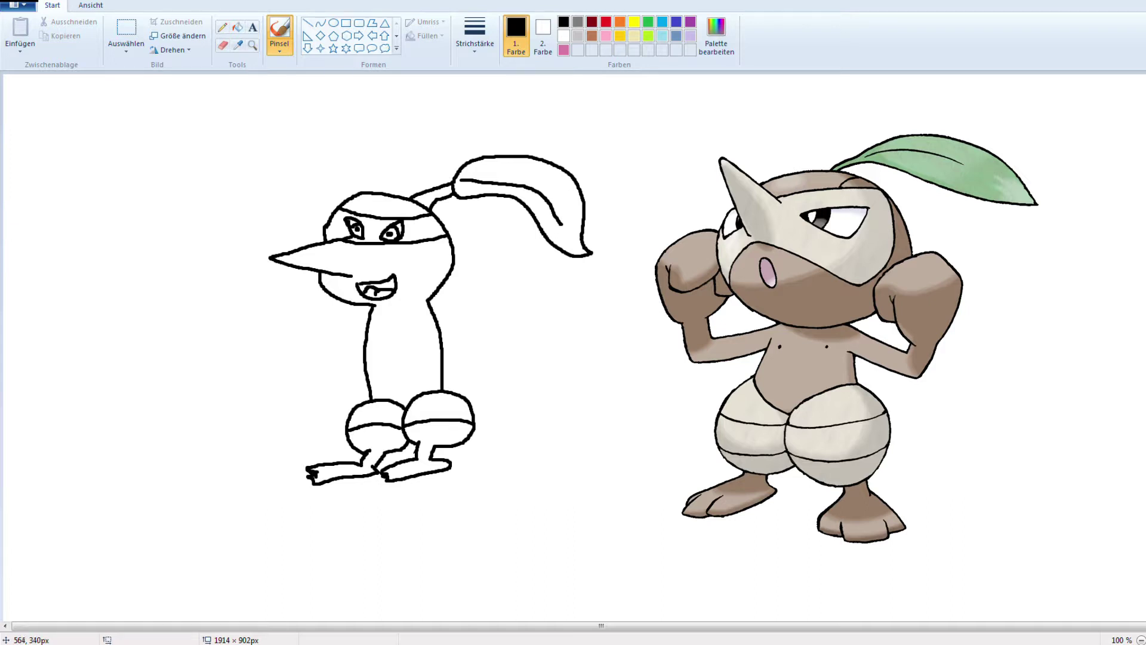
Dot two small marks on the chest and draw the right-hand arm bent upward into a fist
{"action": "left_click", "coordinate": [381, 333]}
{"action": "key", "text": "ctrl+z"}
{"action": "left_click", "coordinate": [409, 331]}
{"action": "mouse_move", "coordinate": [436, 313]}
{"action": "left_mouse_down"}
{"action": "mouse_move", "coordinate": [482, 302]}
{"action": "mouse_move", "coordinate": [478, 270]}
{"action": "mouse_move", "coordinate": [512, 276]}
{"action": "mouse_move", "coordinate": [492, 318]}
{"action": "mouse_move", "coordinate": [442, 332]}
{"action": "left_mouse_up"}
Draw the left-hand arm reaching outward with a pointed wedge containing three small circles in its hand, and detail the raised fist
{"action": "left_click", "coordinate": [367, 318]}
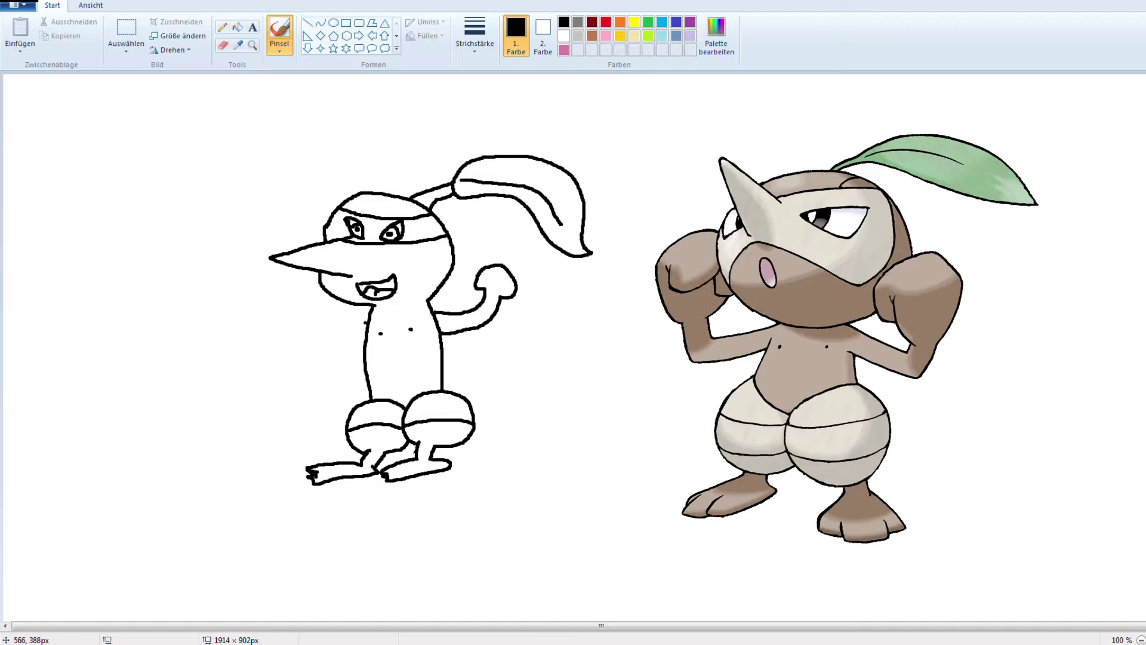
{"action": "mouse_move", "coordinate": [367, 322]}
{"action": "left_mouse_down"}
{"action": "mouse_move", "coordinate": [277, 322]}
{"action": "mouse_move", "coordinate": [279, 335]}
{"action": "mouse_move", "coordinate": [308, 340]}
{"action": "mouse_move", "coordinate": [303, 326]}
{"action": "mouse_move", "coordinate": [258, 331]}
{"action": "mouse_move", "coordinate": [266, 344]}
{"action": "mouse_move", "coordinate": [310, 346]}
{"action": "mouse_move", "coordinate": [254, 337]}
{"action": "mouse_move", "coordinate": [245, 406]}
{"action": "mouse_move", "coordinate": [293, 352]}
{"action": "mouse_move", "coordinate": [271, 348]}
{"action": "mouse_move", "coordinate": [259, 387]}
{"action": "left_mouse_up"}
{"action": "left_click", "coordinate": [287, 330]}
{"action": "left_click", "coordinate": [264, 355]}
{"action": "left_click", "coordinate": [261, 373]}
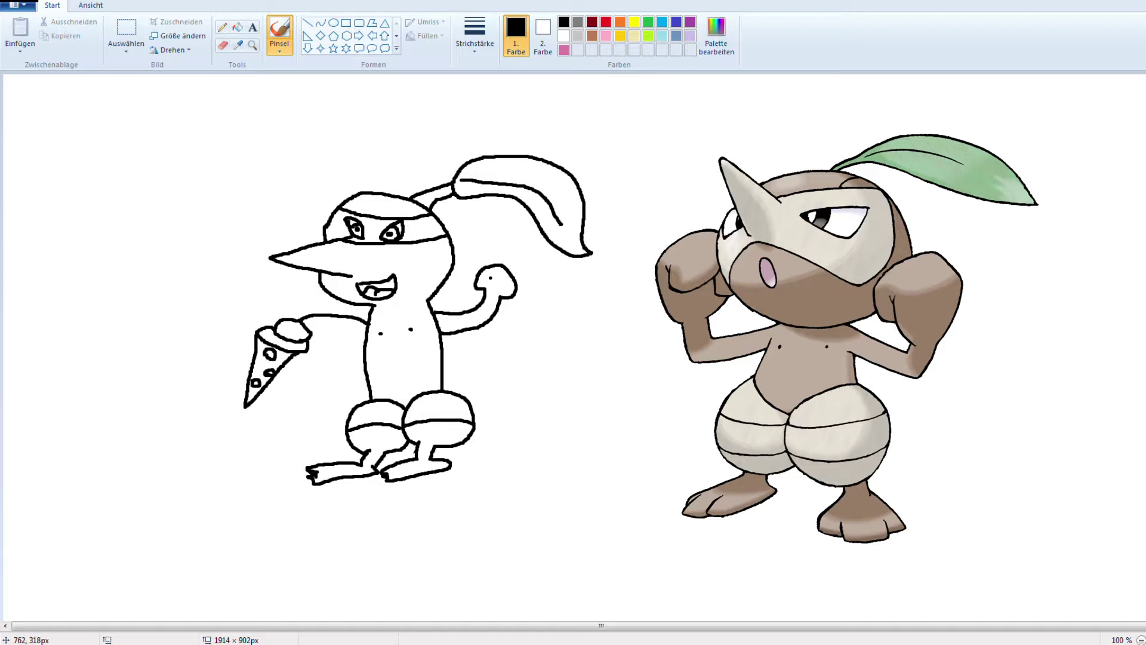
{"action": "left_click_drag", "start_coordinate": [311, 330], "coordinate": [362, 344]}
{"action": "left_click", "coordinate": [497, 282]}
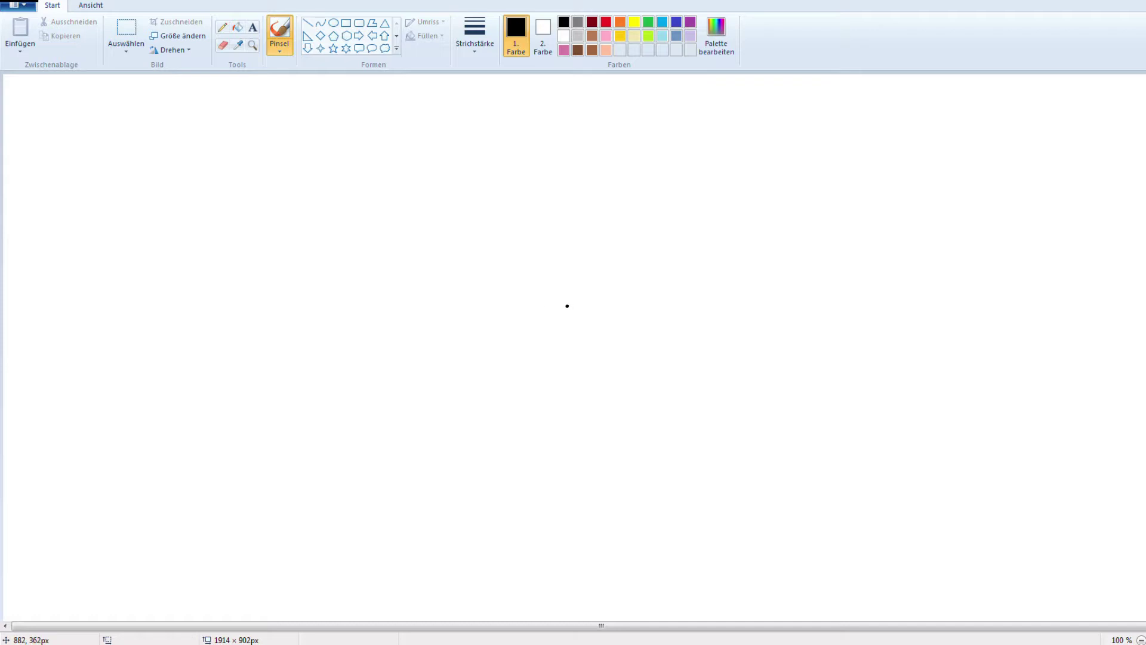
On the blank canvas, brush a rounded body outline with a triangular belly patch reaching its lower edge
{"action": "mouse_move", "coordinate": [569, 304]}
{"action": "left_mouse_down"}
{"action": "mouse_move", "coordinate": [545, 310]}
{"action": "mouse_move", "coordinate": [544, 373]}
{"action": "mouse_move", "coordinate": [568, 393]}
{"action": "mouse_move", "coordinate": [608, 395]}
{"action": "mouse_move", "coordinate": [624, 382]}
{"action": "mouse_move", "coordinate": [625, 346]}
{"action": "mouse_move", "coordinate": [576, 300]}
{"action": "left_mouse_up"}
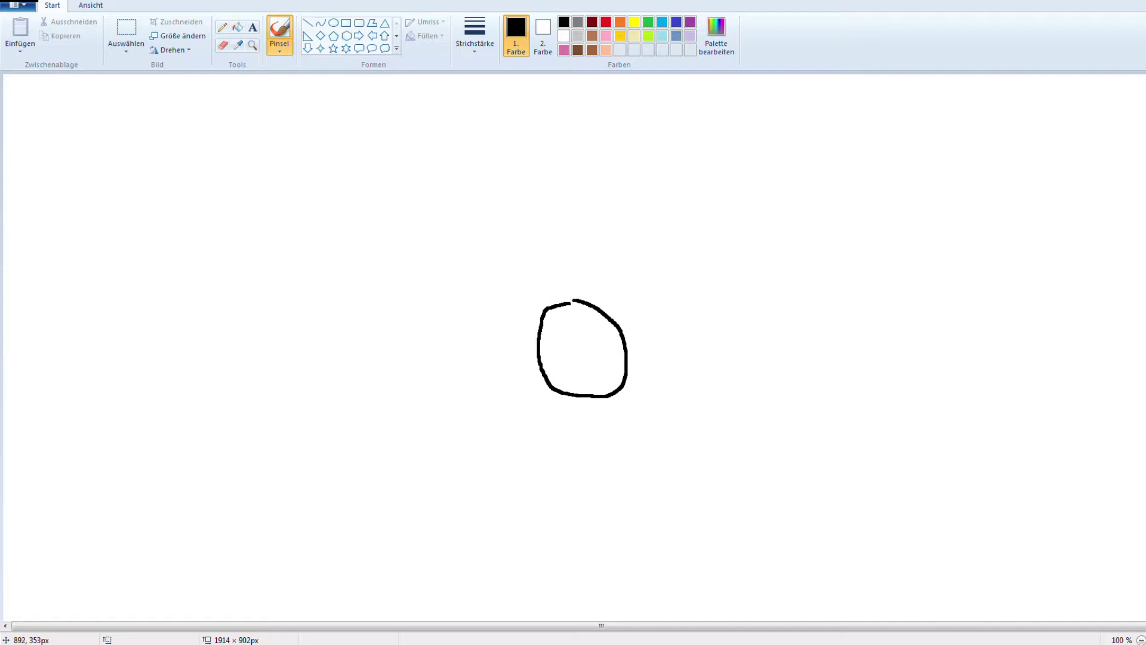
{"action": "left_click", "coordinate": [562, 323]}
{"action": "left_click_drag", "start_coordinate": [578, 351], "coordinate": [564, 370]}
{"action": "mouse_move", "coordinate": [564, 374]}
{"action": "left_mouse_down"}
{"action": "mouse_move", "coordinate": [593, 375]}
{"action": "mouse_move", "coordinate": [578, 351]}
{"action": "left_mouse_up"}
{"action": "left_click", "coordinate": [602, 379]}
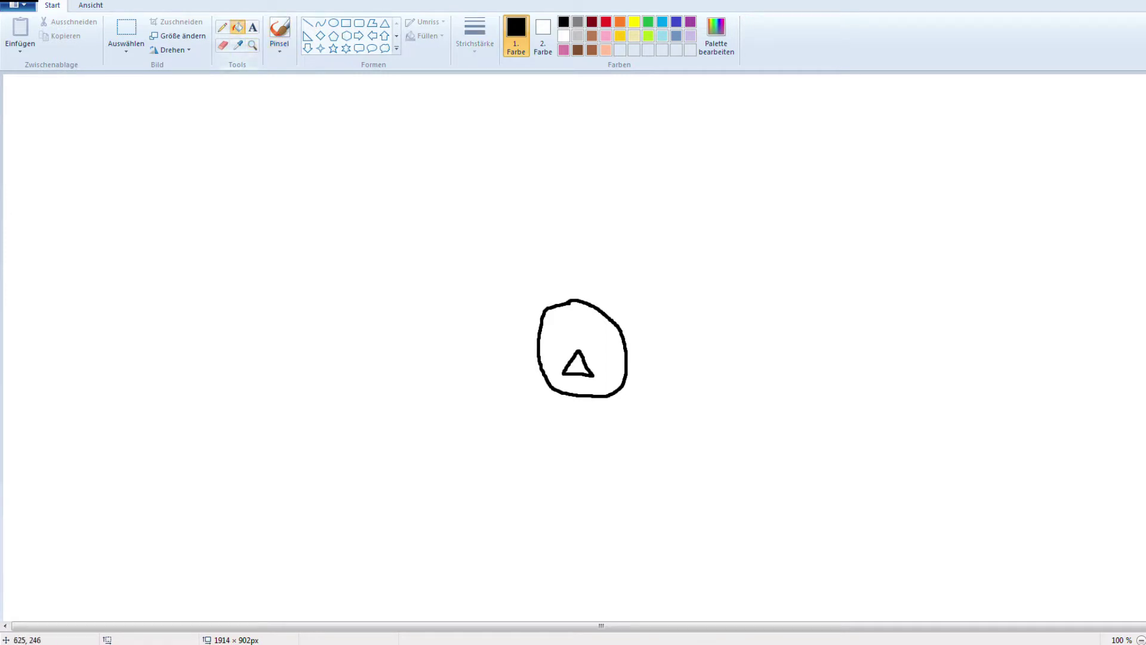
{"action": "key", "text": "ctrl+y"}
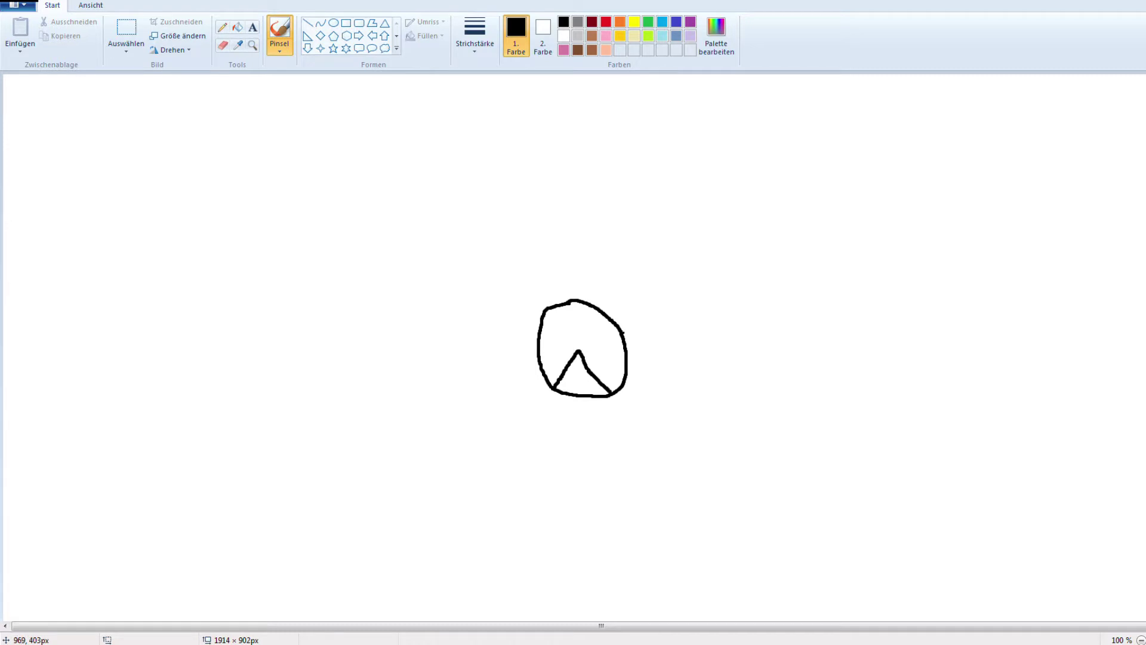
{"action": "mouse_move", "coordinate": [624, 332]}
{"action": "left_mouse_down"}
{"action": "mouse_move", "coordinate": [634, 325]}
{"action": "mouse_move", "coordinate": [626, 337]}
{"action": "left_mouse_up"}
{"action": "left_click", "coordinate": [223, 44]}
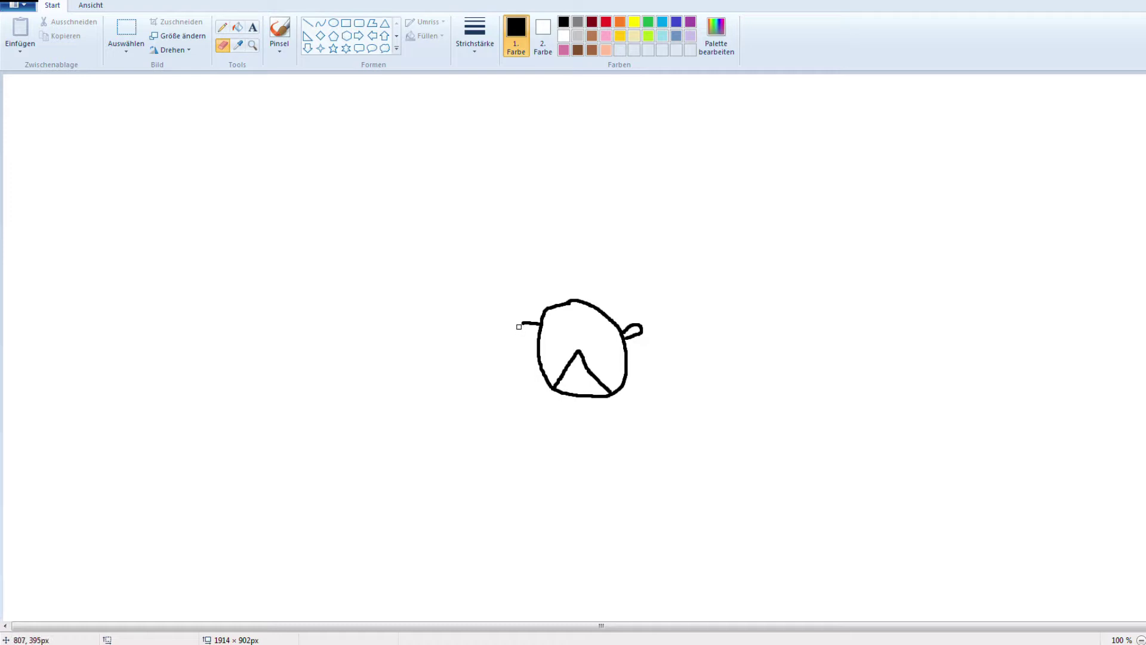
{"action": "left_click_drag", "start_coordinate": [519, 327], "coordinate": [541, 322]}
{"action": "mouse_move", "coordinate": [623, 324]}
{"action": "left_mouse_down"}
{"action": "mouse_move", "coordinate": [629, 339]}
{"action": "mouse_move", "coordinate": [636, 329]}
{"action": "left_mouse_up"}
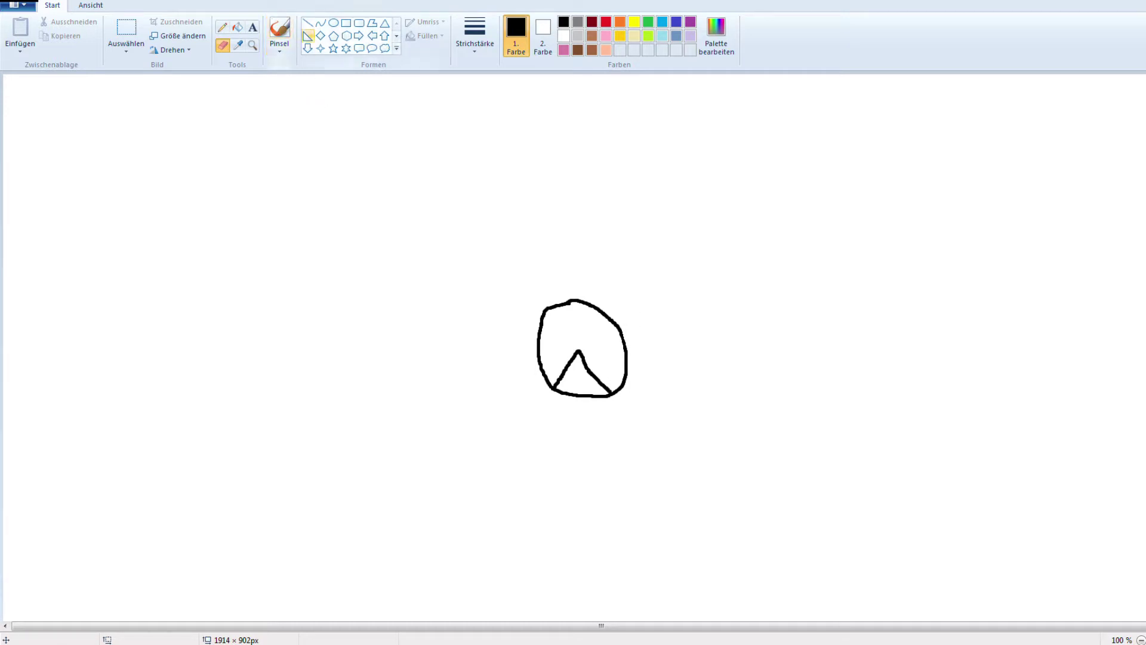
Brush two short, thin arms slanting downward, one inside the body's left edge and one outside its right edge
{"action": "left_click", "coordinate": [279, 29]}
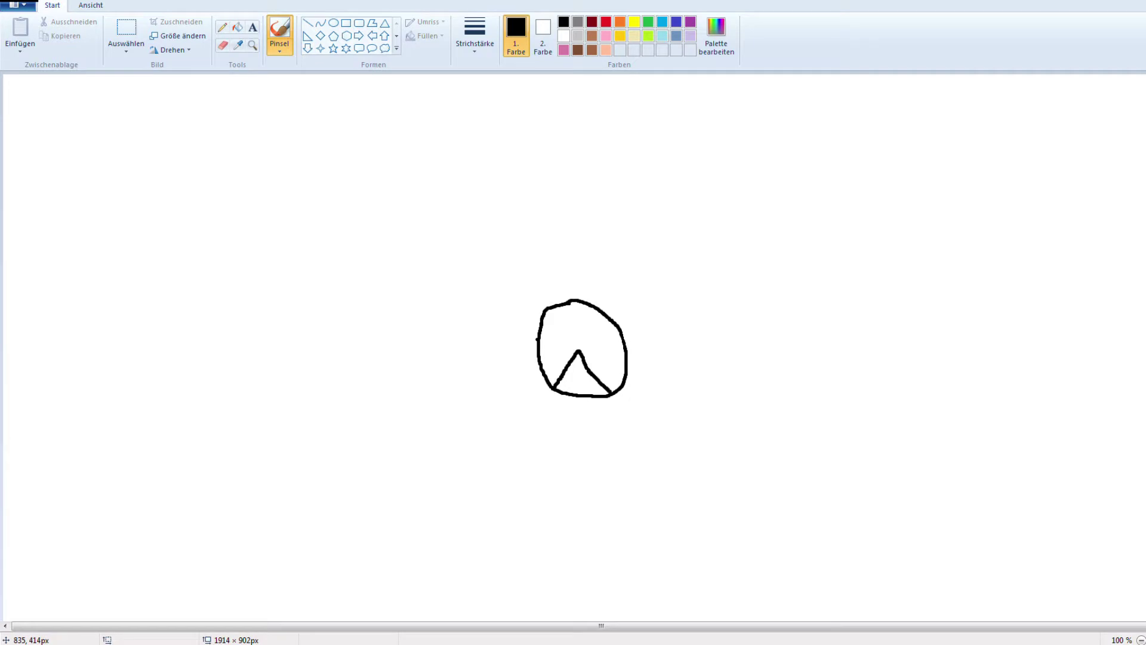
{"action": "mouse_move", "coordinate": [541, 339]}
{"action": "left_mouse_down"}
{"action": "mouse_move", "coordinate": [561, 352]}
{"action": "mouse_move", "coordinate": [539, 330]}
{"action": "left_mouse_up"}
{"action": "left_click_drag", "start_coordinate": [625, 338], "coordinate": [641, 363]}
Draw two straight, rounded legs below the body, each ending in a foot with two pointed toes
{"action": "left_click_drag", "start_coordinate": [535, 400], "coordinate": [533, 391]}
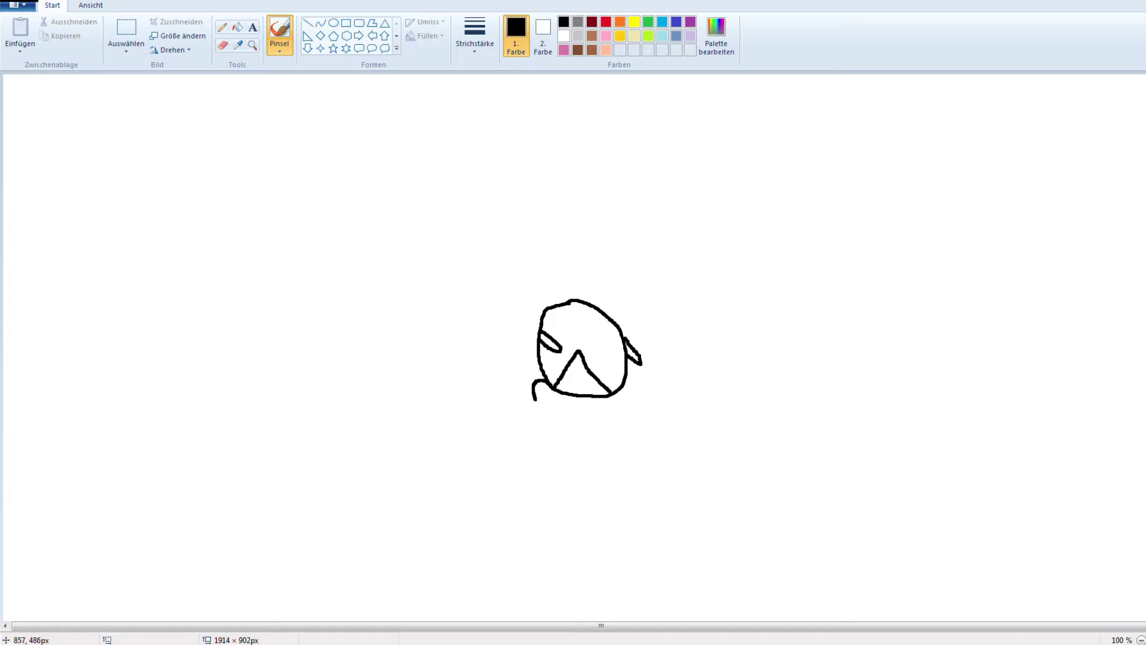
{"action": "left_click_drag", "start_coordinate": [558, 395], "coordinate": [562, 429]}
{"action": "left_click_drag", "start_coordinate": [536, 414], "coordinate": [535, 429]}
{"action": "mouse_move", "coordinate": [570, 434]}
{"action": "left_mouse_down"}
{"action": "mouse_move", "coordinate": [540, 435]}
{"action": "mouse_move", "coordinate": [535, 449]}
{"action": "mouse_move", "coordinate": [554, 464]}
{"action": "mouse_move", "coordinate": [573, 435]}
{"action": "left_mouse_up"}
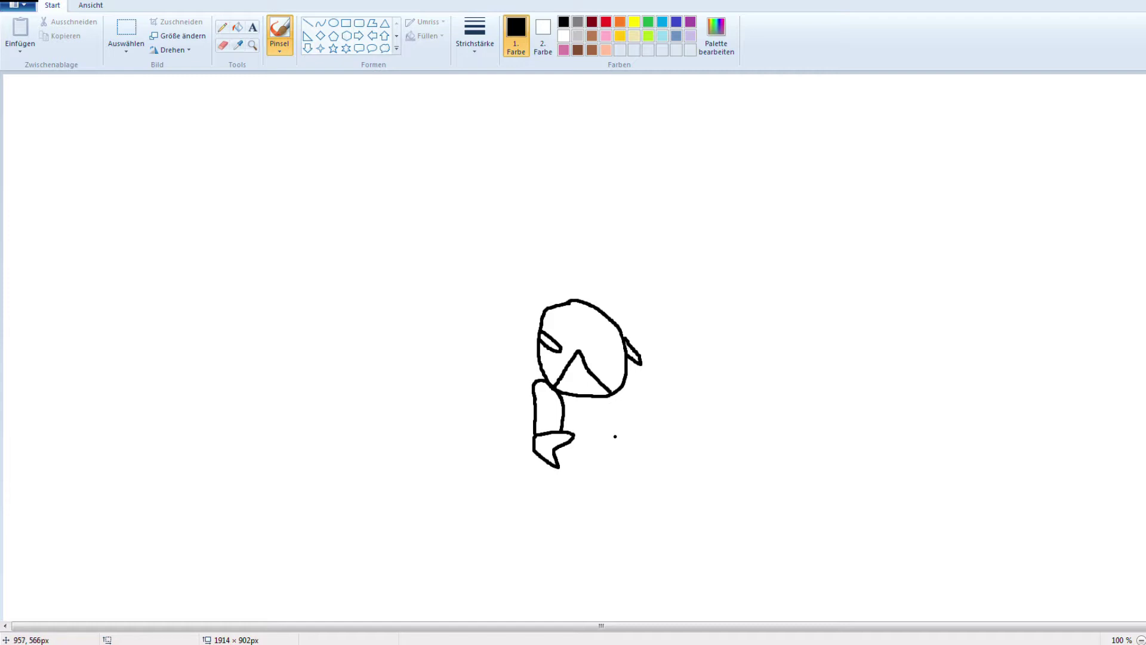
{"action": "mouse_move", "coordinate": [615, 437]}
{"action": "left_mouse_down"}
{"action": "mouse_move", "coordinate": [620, 390]}
{"action": "mouse_move", "coordinate": [634, 385]}
{"action": "mouse_move", "coordinate": [638, 441]}
{"action": "mouse_move", "coordinate": [615, 441]}
{"action": "left_mouse_up"}
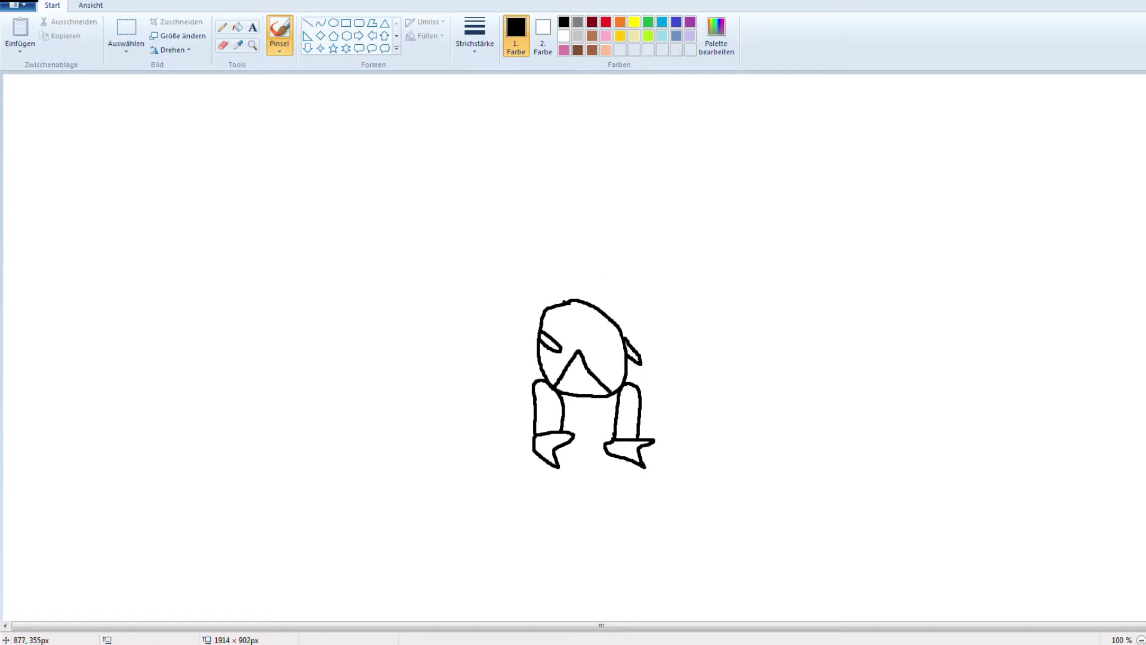
Draw a short neck on top of the body and the lower outline of a head with a blunt snout
{"action": "left_click_drag", "start_coordinate": [564, 301], "coordinate": [565, 294]}
{"action": "left_click_drag", "start_coordinate": [595, 306], "coordinate": [597, 297]}
{"action": "left_click_drag", "start_coordinate": [566, 289], "coordinate": [593, 289]}
{"action": "left_click_drag", "start_coordinate": [618, 290], "coordinate": [626, 271]}
{"action": "left_click_drag", "start_coordinate": [566, 288], "coordinate": [560, 261]}
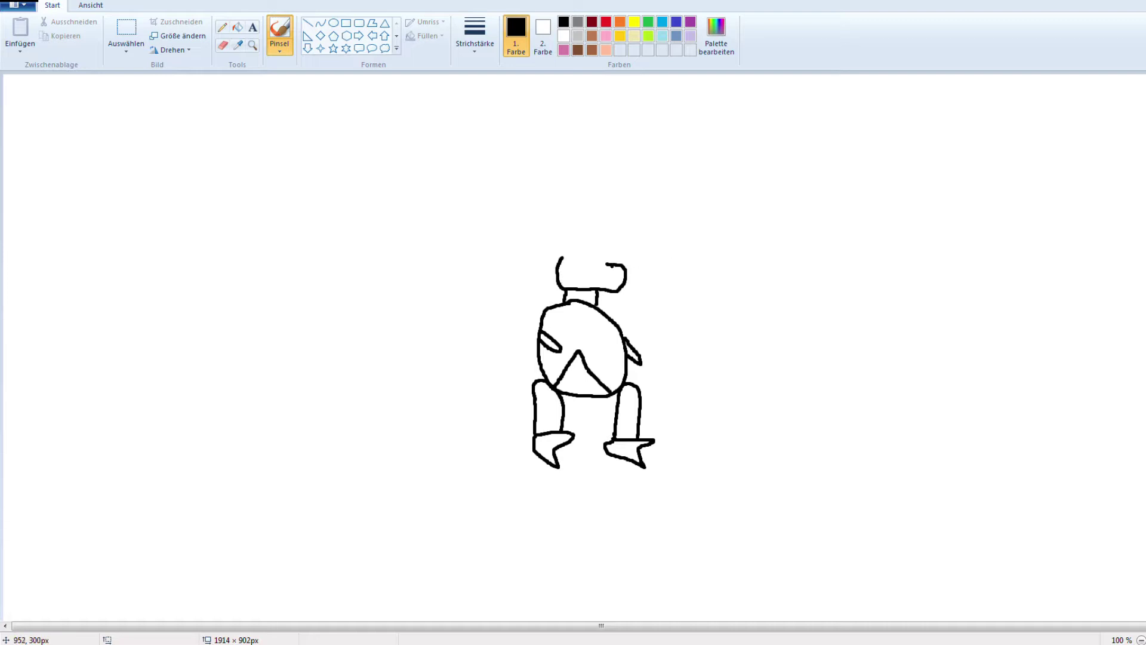
Undo the last head stroke and close the head with a domed eye containing a small pupil
{"action": "key", "text": "ctrl+z"}
{"action": "mouse_move", "coordinate": [567, 255]}
{"action": "left_mouse_down"}
{"action": "mouse_move", "coordinate": [585, 243]}
{"action": "mouse_move", "coordinate": [604, 252]}
{"action": "left_mouse_up"}
{"action": "mouse_move", "coordinate": [566, 251]}
{"action": "left_mouse_down"}
{"action": "mouse_move", "coordinate": [608, 261]}
{"action": "mouse_move", "coordinate": [591, 257]}
{"action": "left_mouse_up"}
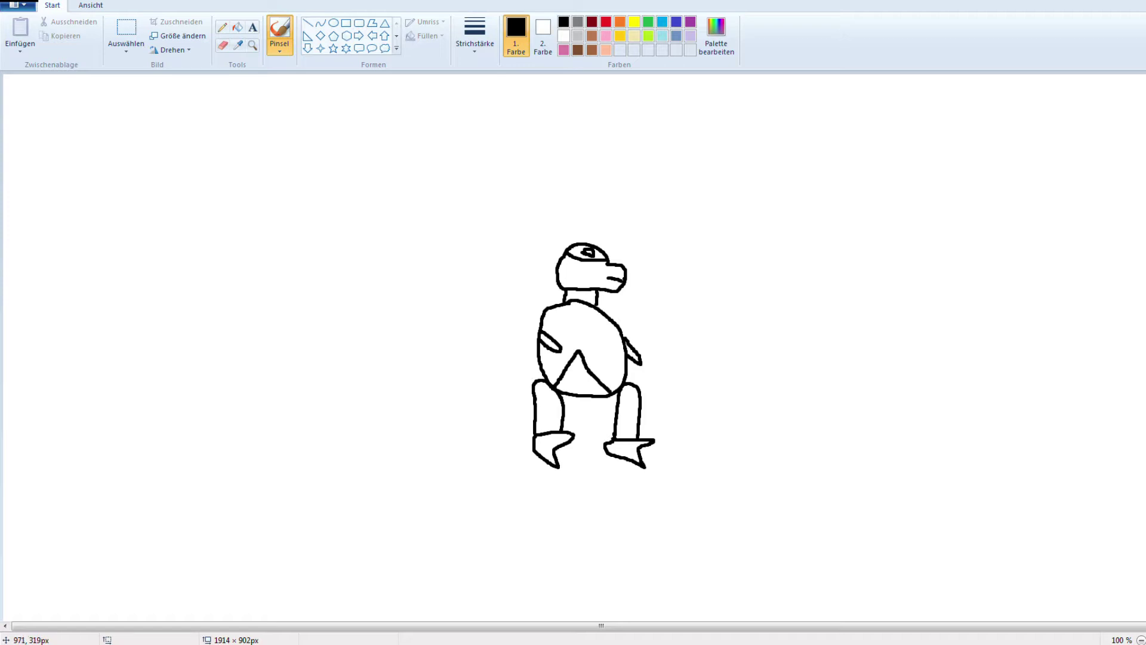
Draw a small upright tusk at the snout's tip and a large striped crest hanging off the back of the head
{"action": "mouse_move", "coordinate": [627, 275]}
{"action": "left_mouse_down"}
{"action": "mouse_move", "coordinate": [632, 265]}
{"action": "mouse_move", "coordinate": [627, 287]}
{"action": "left_mouse_up"}
{"action": "mouse_move", "coordinate": [534, 313]}
{"action": "left_mouse_down"}
{"action": "mouse_move", "coordinate": [564, 302]}
{"action": "mouse_move", "coordinate": [572, 246]}
{"action": "mouse_move", "coordinate": [542, 254]}
{"action": "mouse_move", "coordinate": [507, 291]}
{"action": "left_mouse_up"}
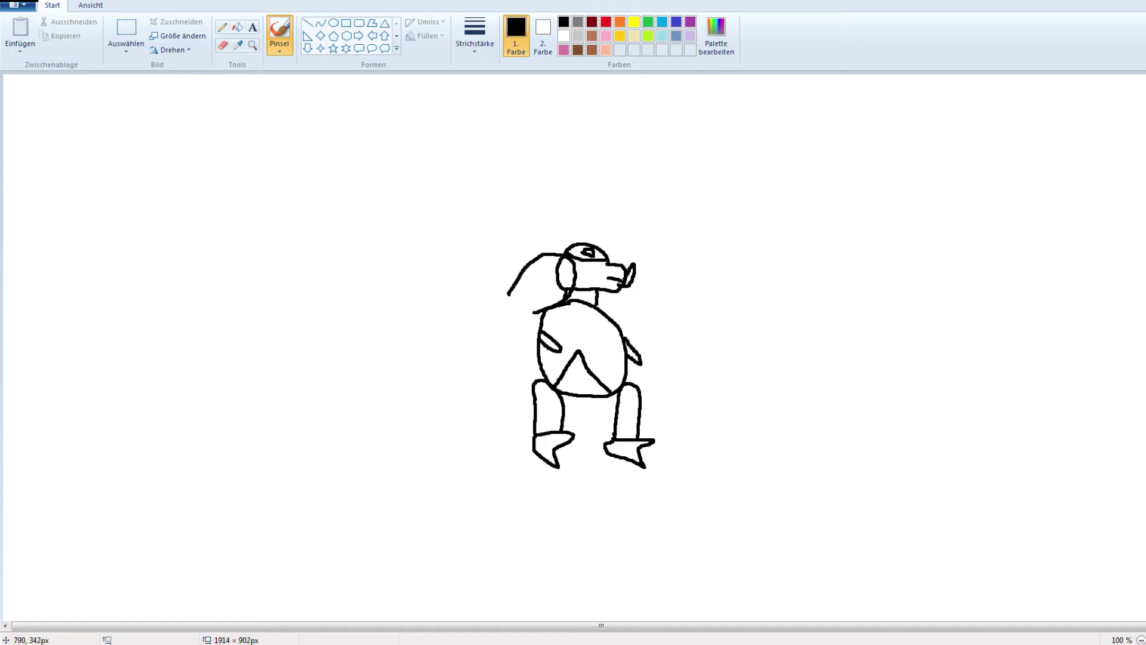
{"action": "mouse_move", "coordinate": [509, 294]}
{"action": "left_mouse_down"}
{"action": "mouse_move", "coordinate": [540, 314]}
{"action": "mouse_move", "coordinate": [511, 302]}
{"action": "mouse_move", "coordinate": [557, 276]}
{"action": "left_mouse_up"}
{"action": "left_click_drag", "start_coordinate": [518, 312], "coordinate": [556, 286]}
Erase the head outline inside the crest, extend the crest's stripe to the face and draw a pointed flap beneath it
{"action": "left_click", "coordinate": [222, 45]}
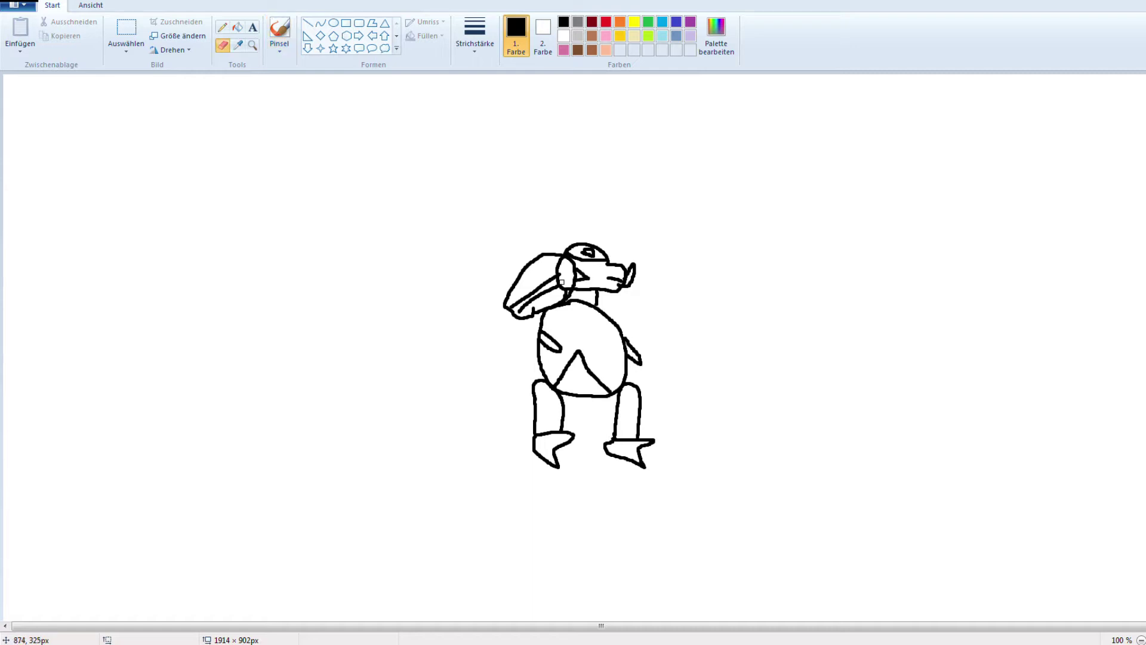
{"action": "left_click_drag", "start_coordinate": [561, 280], "coordinate": [564, 259]}
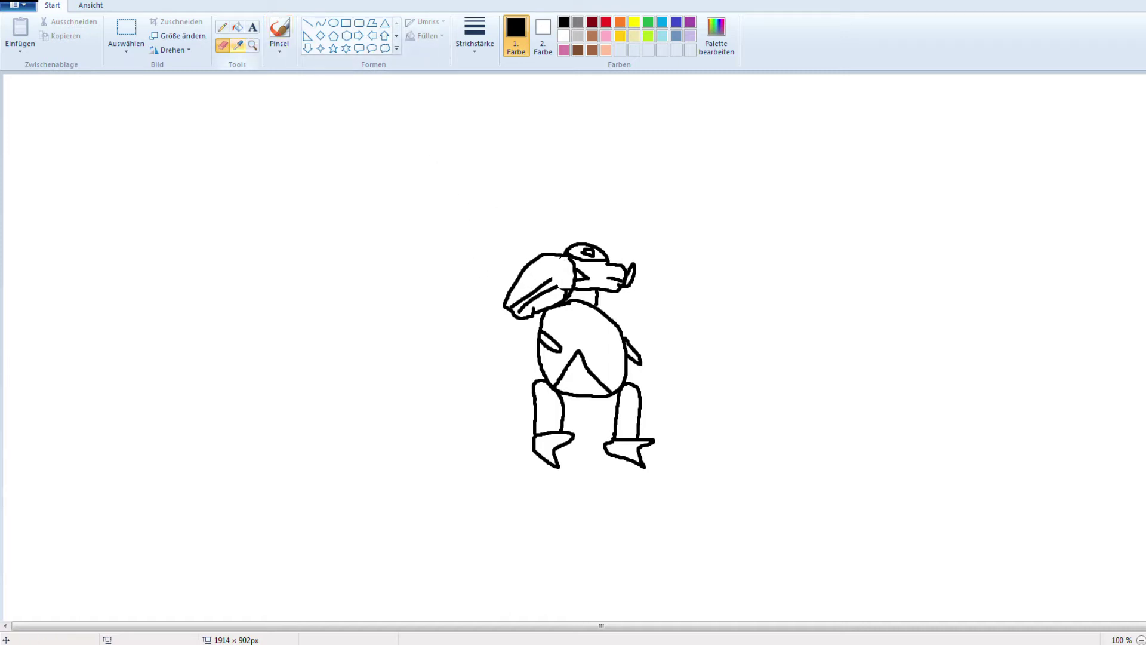
{"action": "left_click", "coordinate": [279, 28]}
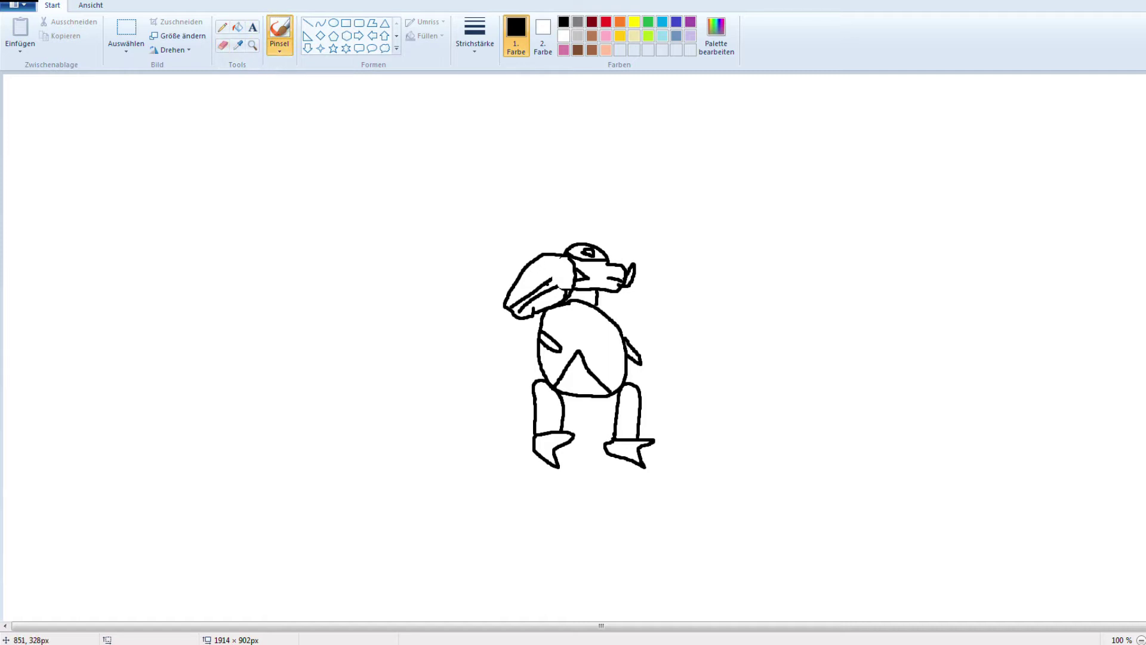
{"action": "mouse_move", "coordinate": [548, 280]}
{"action": "left_mouse_down"}
{"action": "mouse_move", "coordinate": [571, 263]}
{"action": "mouse_move", "coordinate": [561, 284]}
{"action": "mouse_move", "coordinate": [573, 277]}
{"action": "left_mouse_up"}
{"action": "mouse_move", "coordinate": [524, 319]}
{"action": "left_mouse_down"}
{"action": "mouse_move", "coordinate": [523, 358]}
{"action": "mouse_move", "coordinate": [537, 343]}
{"action": "left_mouse_up"}
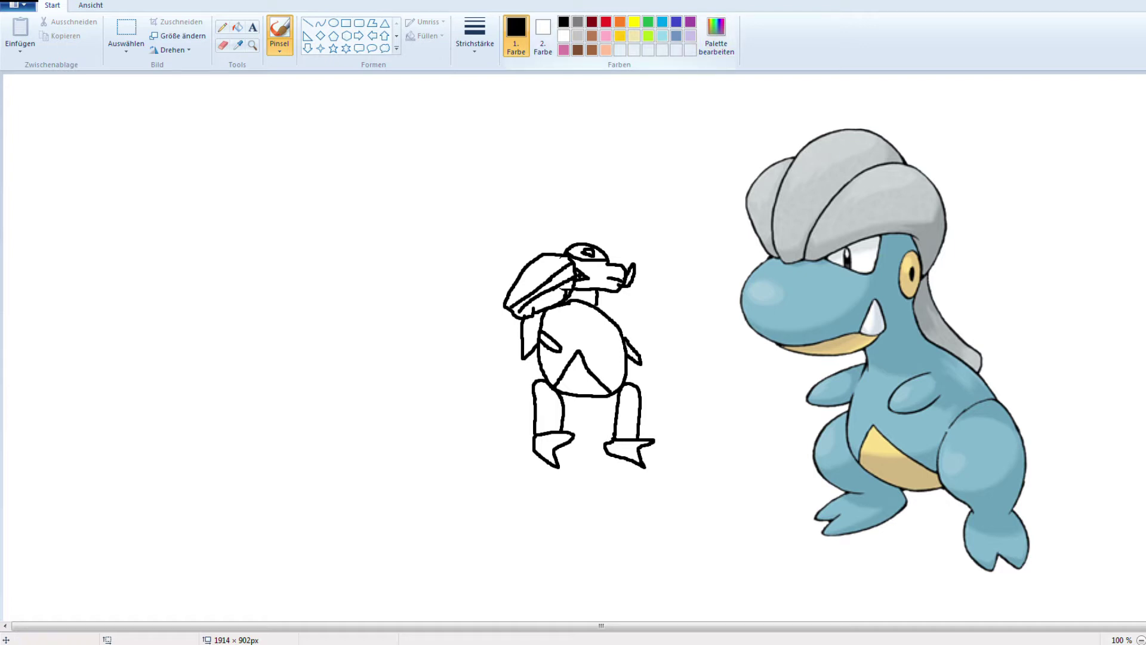
Fill the body and limbs blue-green, the crest lavender and the eye dome pale yellow, and make the triangular belly patch black
{"action": "left_click", "coordinate": [662, 35]}
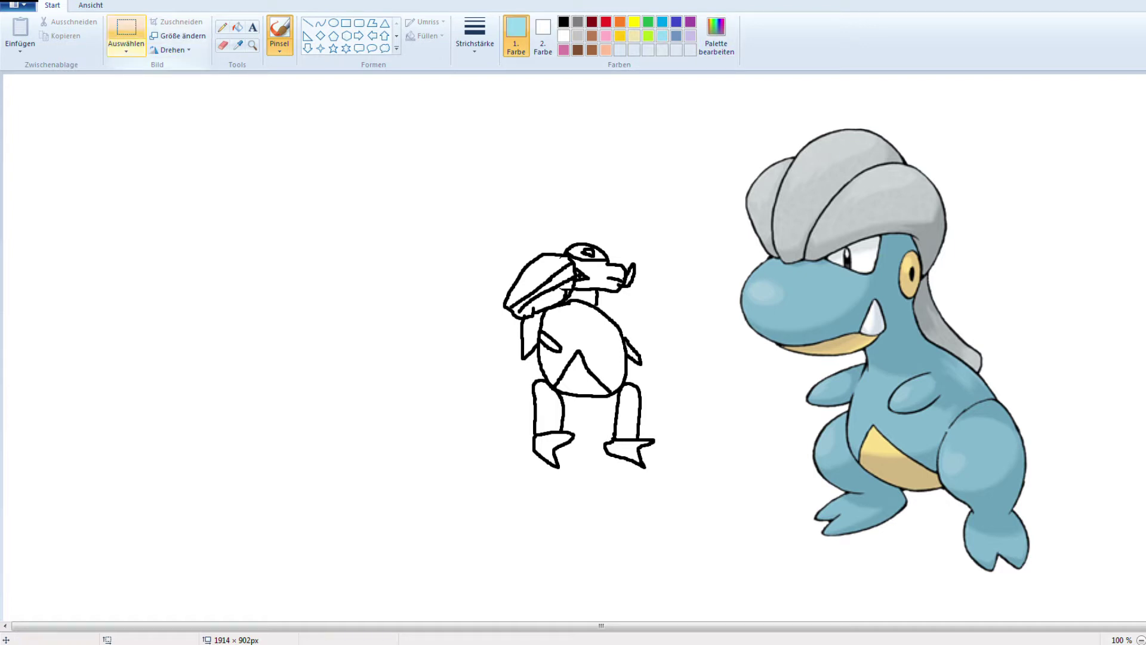
{"action": "left_click", "coordinate": [238, 27]}
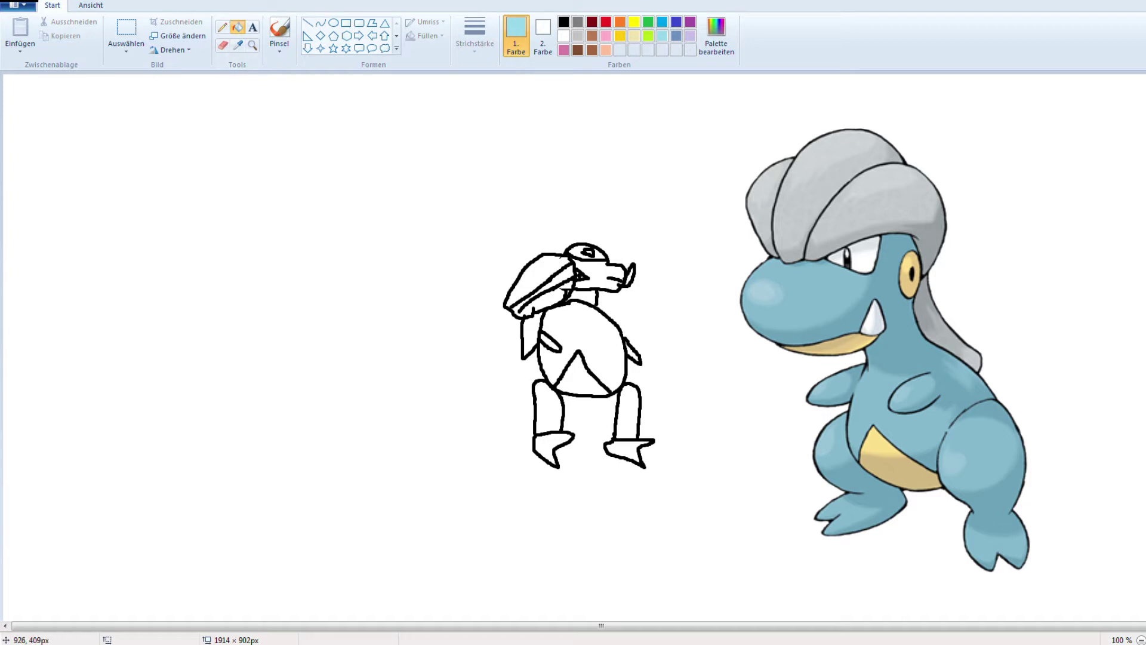
{"action": "left_click", "coordinate": [556, 319]}
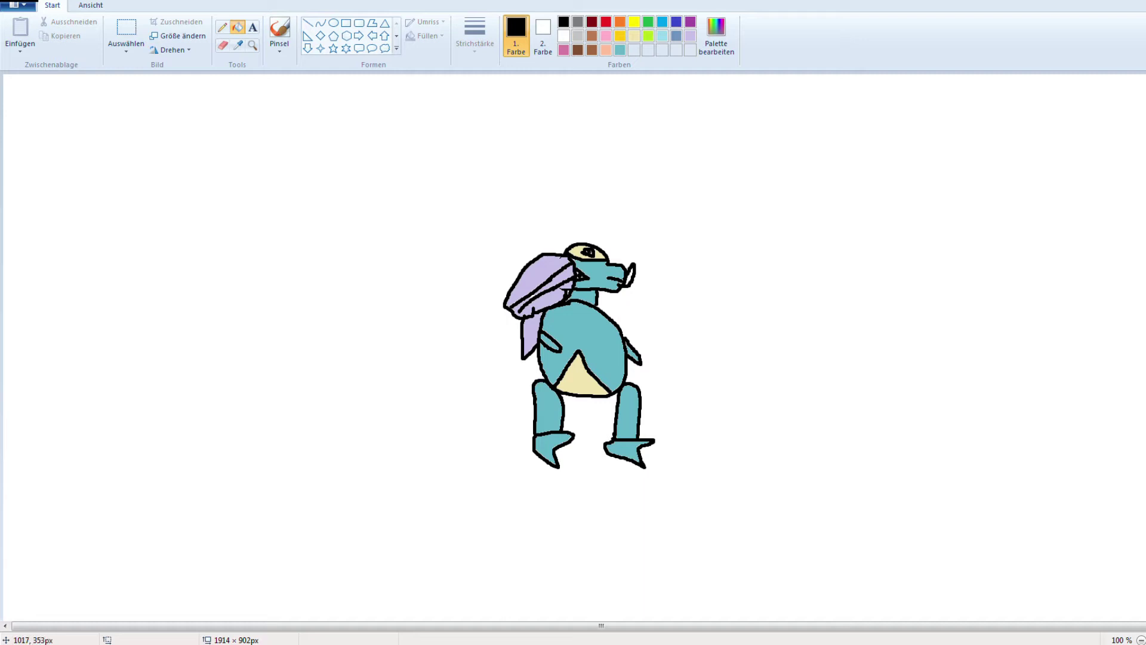
{"action": "left_click", "coordinate": [578, 377]}
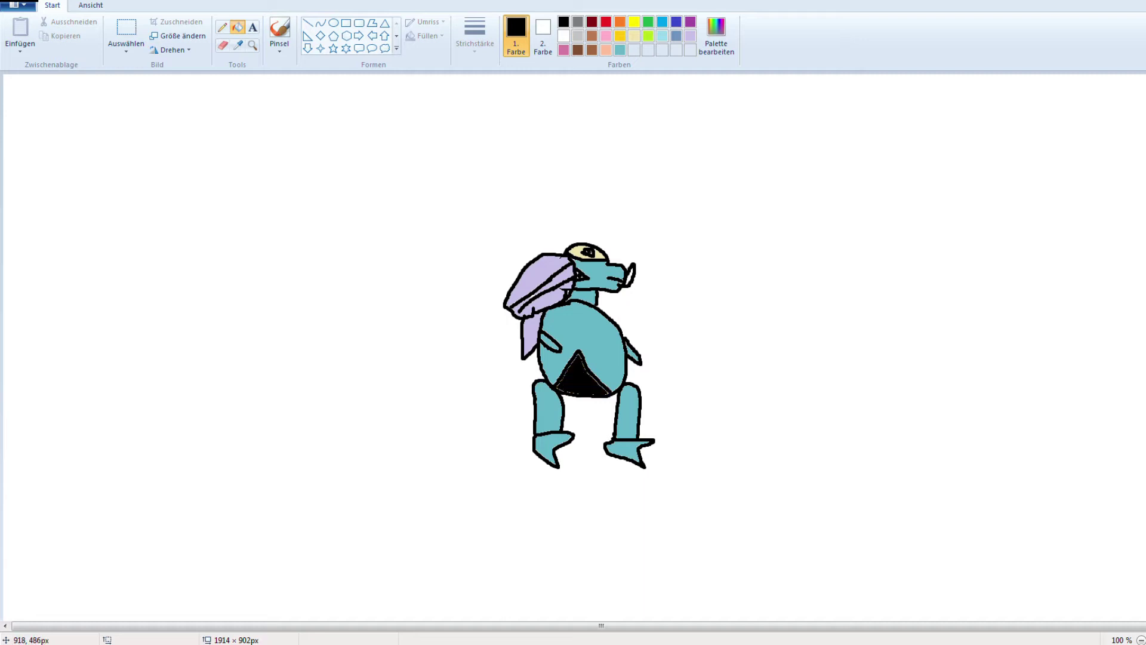
{"action": "left_click", "coordinate": [564, 36]}
{"action": "left_click", "coordinate": [541, 365]}
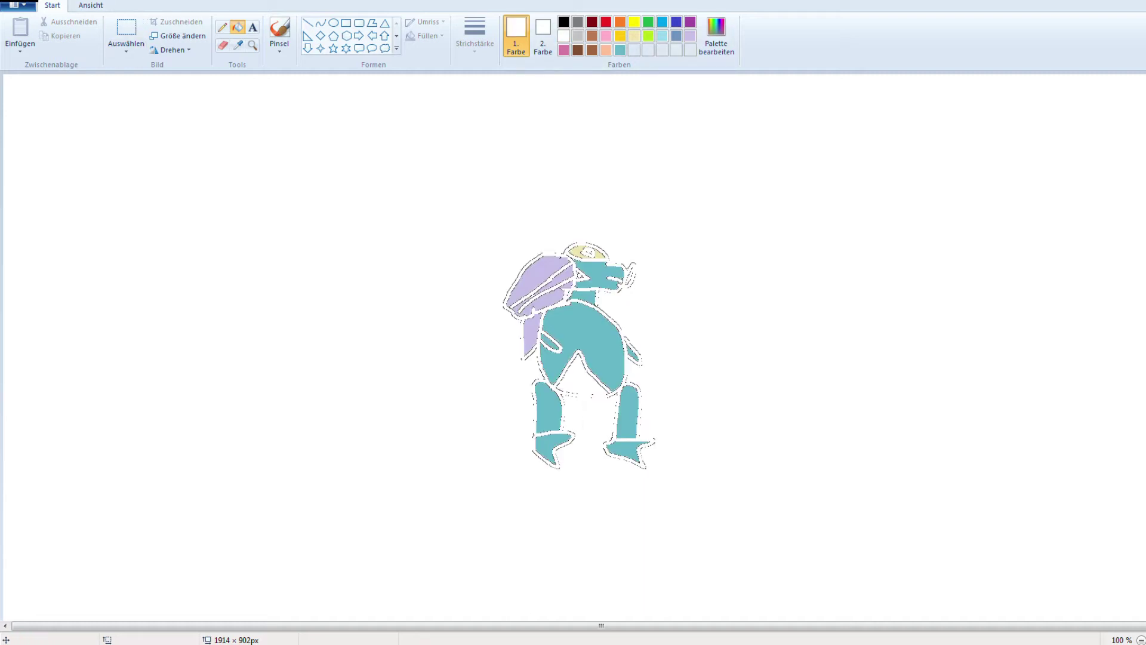
{"action": "key", "text": "ctrl+z"}
{"action": "key", "text": "ctrl+z"}
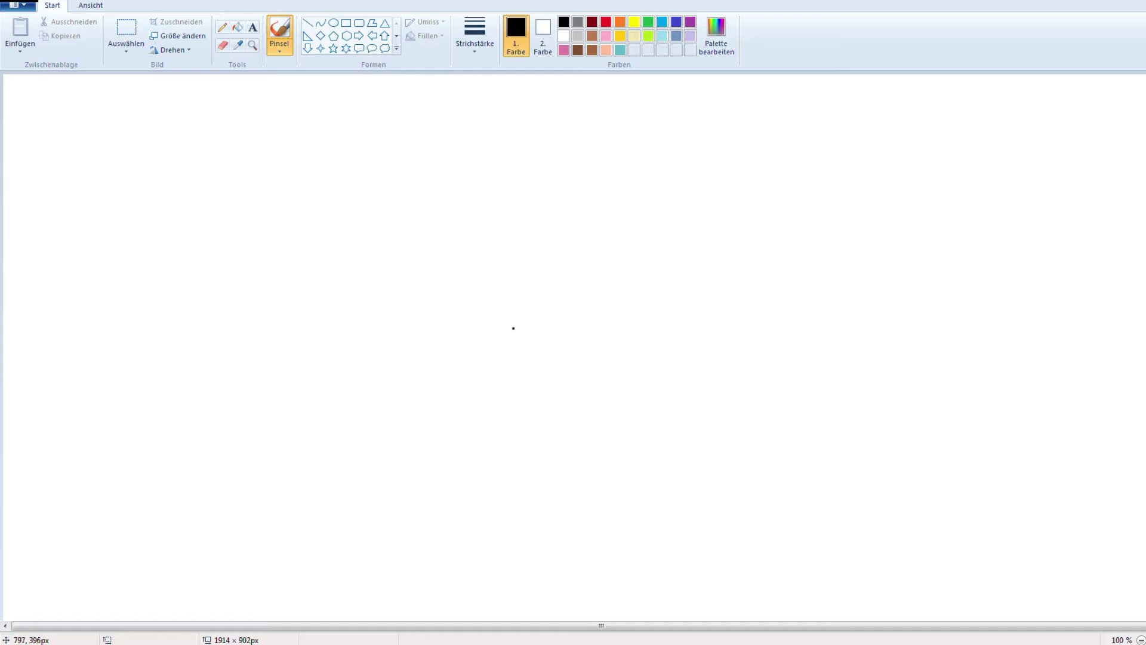
{"action": "mouse_move", "coordinate": [513, 328]}
{"action": "left_mouse_down"}
{"action": "mouse_move", "coordinate": [451, 301]}
{"action": "mouse_move", "coordinate": [445, 280]}
{"action": "mouse_move", "coordinate": [463, 251]}
{"action": "mouse_move", "coordinate": [519, 236]}
{"action": "mouse_move", "coordinate": [506, 208]}
{"action": "mouse_move", "coordinate": [523, 131]}
{"action": "mouse_move", "coordinate": [549, 208]}
{"action": "mouse_move", "coordinate": [588, 246]}
{"action": "mouse_move", "coordinate": [595, 273]}
{"action": "mouse_move", "coordinate": [581, 317]}
{"action": "mouse_move", "coordinate": [509, 331]}
{"action": "left_mouse_up"}
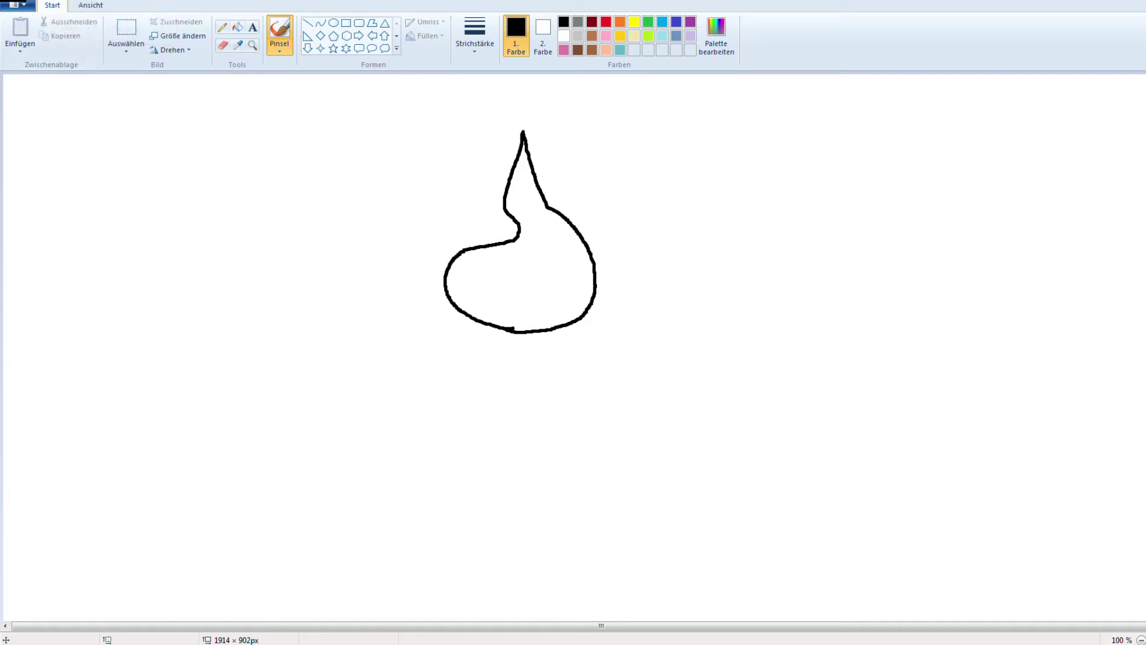
{"action": "key", "text": "ctrl+z"}
{"action": "mouse_move", "coordinate": [432, 311]}
{"action": "left_mouse_down"}
{"action": "mouse_move", "coordinate": [496, 339]}
{"action": "mouse_move", "coordinate": [549, 339]}
{"action": "mouse_move", "coordinate": [579, 320]}
{"action": "mouse_move", "coordinate": [586, 294]}
{"action": "mouse_move", "coordinate": [573, 264]}
{"action": "mouse_move", "coordinate": [548, 256]}
{"action": "mouse_move", "coordinate": [524, 163]}
{"action": "mouse_move", "coordinate": [500, 226]}
{"action": "left_mouse_up"}
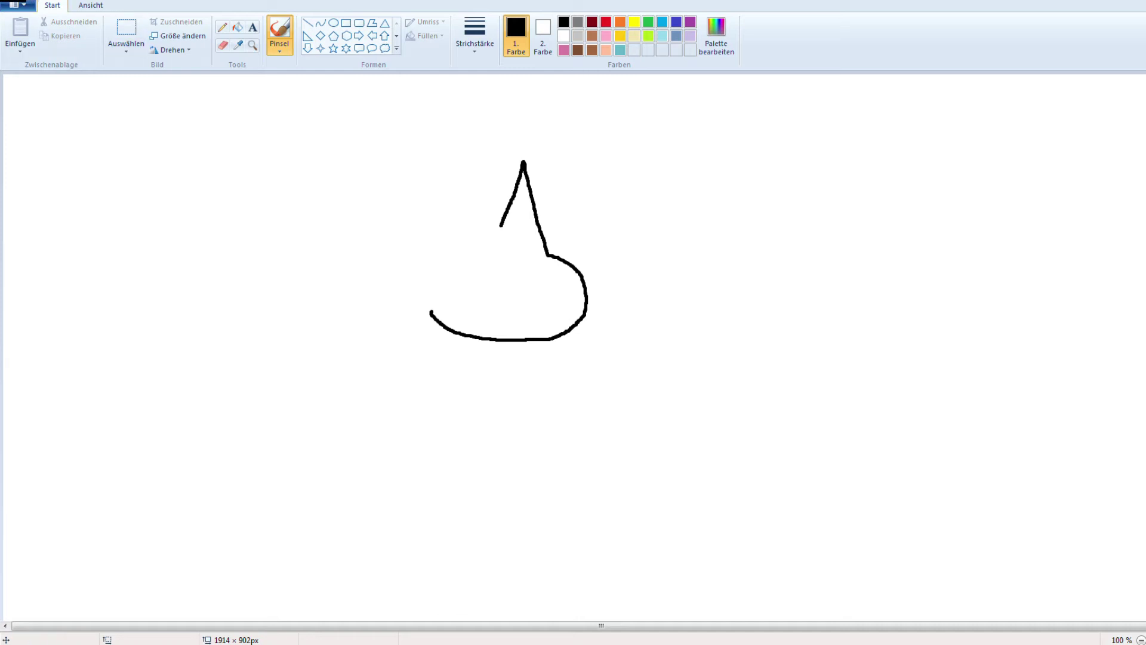
{"action": "key", "text": "ctrl+z"}
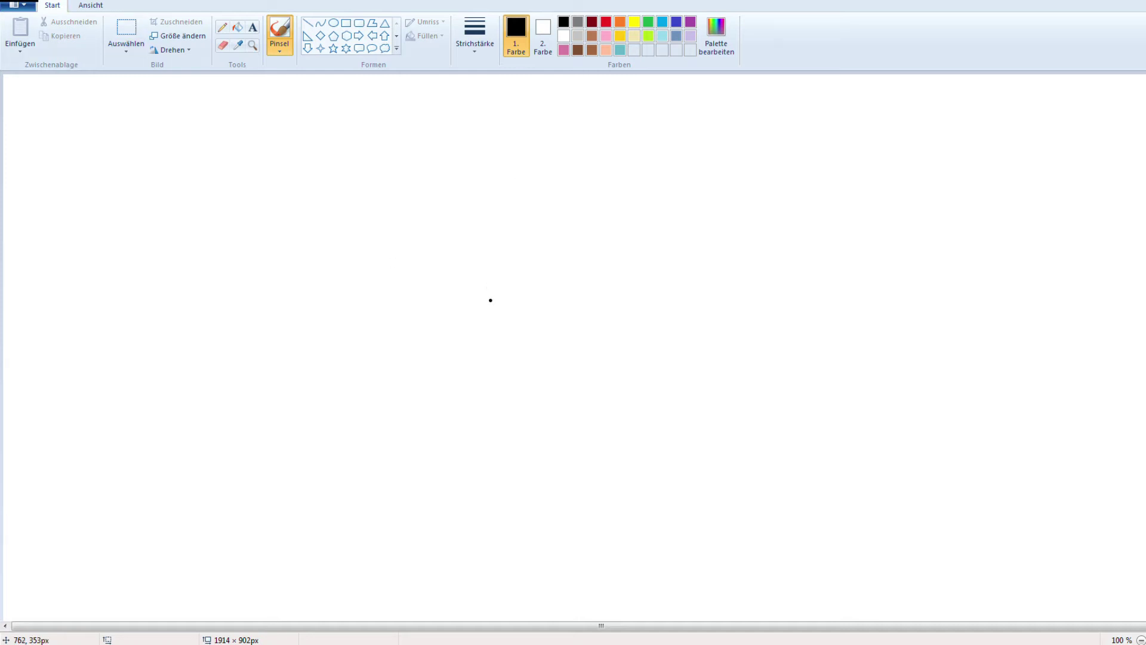
{"action": "mouse_move", "coordinate": [463, 311]}
{"action": "left_mouse_down"}
{"action": "mouse_move", "coordinate": [496, 332]}
{"action": "mouse_move", "coordinate": [549, 326]}
{"action": "mouse_move", "coordinate": [566, 299]}
{"action": "mouse_move", "coordinate": [554, 282]}
{"action": "left_mouse_up"}
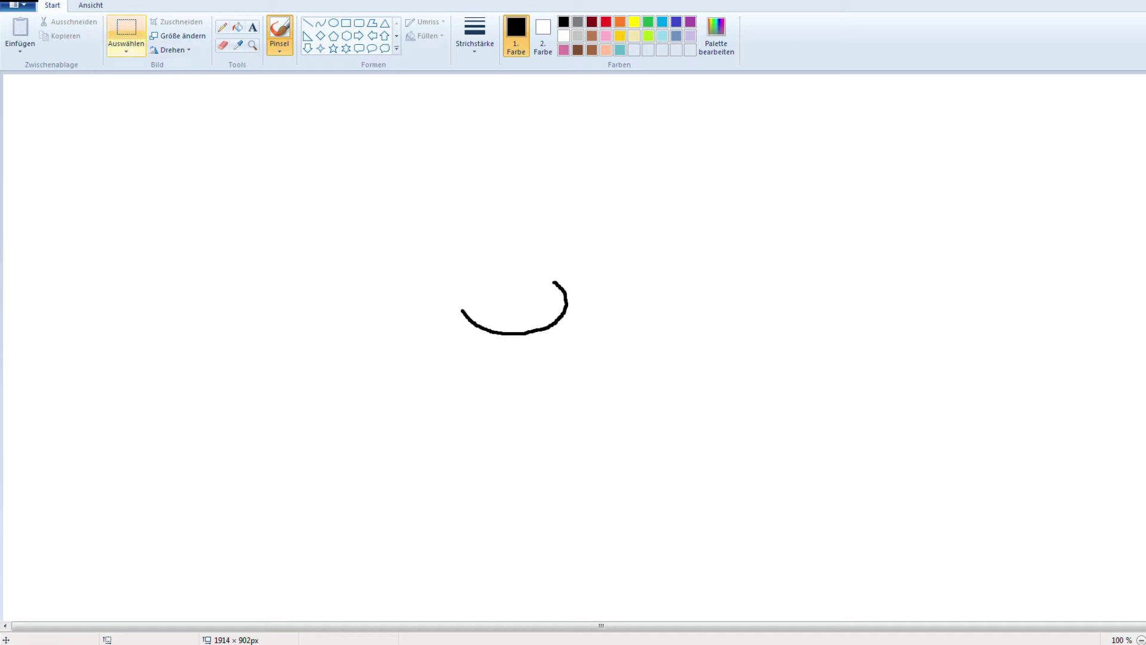
{"action": "key", "text": "ctrl+z"}
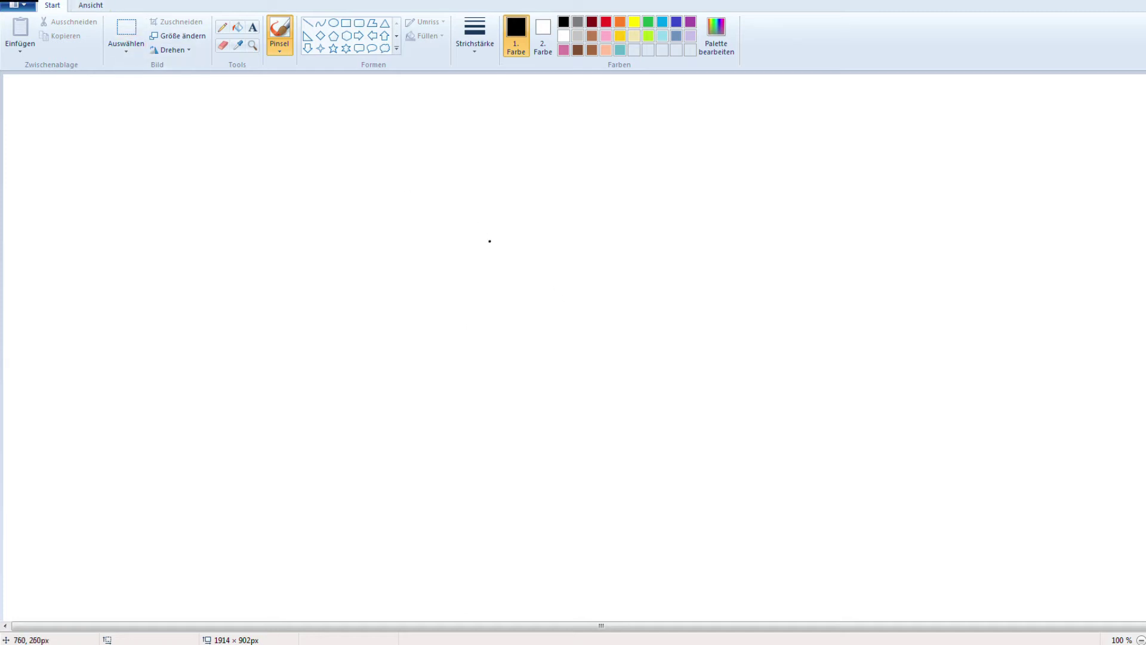
Draw a flat oval cap with a pointed tip and a drooping ear on each side of it
{"action": "mouse_move", "coordinate": [489, 241]}
{"action": "left_mouse_down"}
{"action": "mouse_move", "coordinate": [539, 247]}
{"action": "mouse_move", "coordinate": [574, 231]}
{"action": "mouse_move", "coordinate": [531, 161]}
{"action": "mouse_move", "coordinate": [519, 189]}
{"action": "mouse_move", "coordinate": [478, 200]}
{"action": "mouse_move", "coordinate": [474, 227]}
{"action": "mouse_move", "coordinate": [490, 241]}
{"action": "left_mouse_up"}
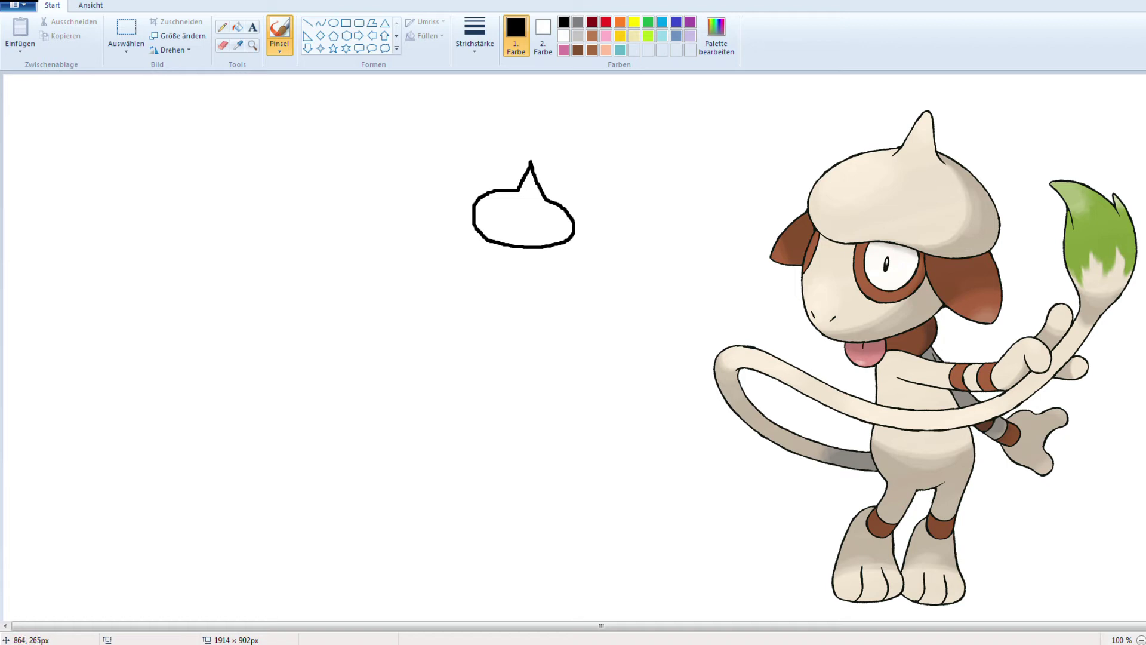
{"action": "mouse_move", "coordinate": [555, 245]}
{"action": "left_mouse_down"}
{"action": "mouse_move", "coordinate": [575, 281]}
{"action": "mouse_move", "coordinate": [594, 284]}
{"action": "mouse_move", "coordinate": [601, 265]}
{"action": "mouse_move", "coordinate": [576, 226]}
{"action": "left_mouse_up"}
{"action": "left_click", "coordinate": [489, 212]}
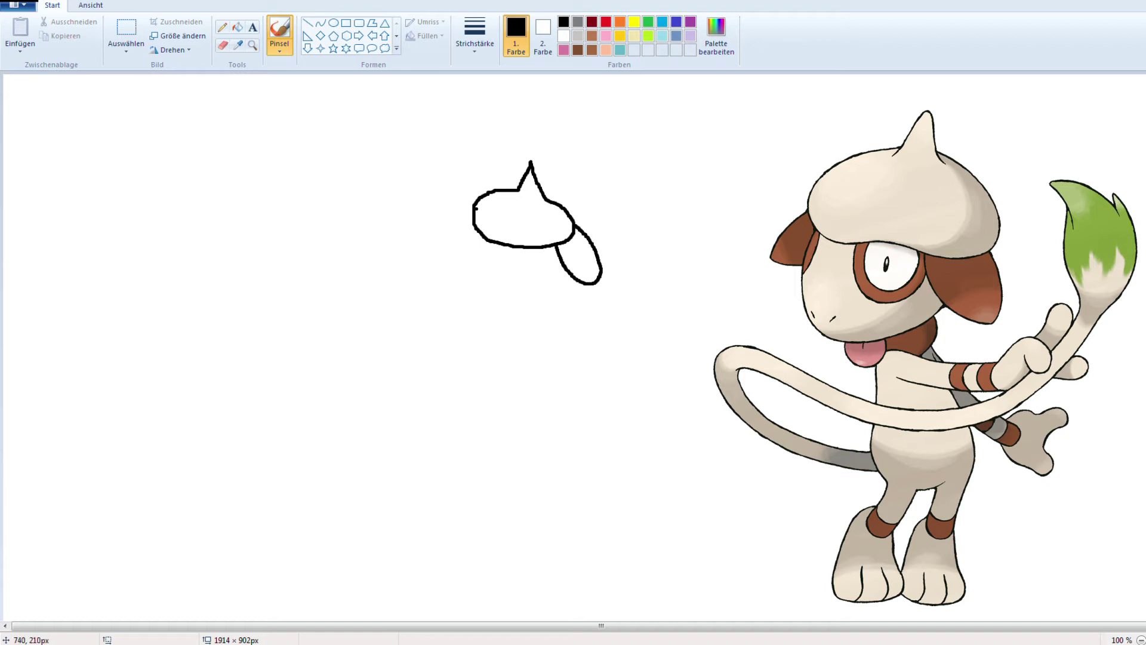
{"action": "mouse_move", "coordinate": [473, 205]}
{"action": "left_mouse_down"}
{"action": "mouse_move", "coordinate": [432, 243]}
{"action": "mouse_move", "coordinate": [440, 263]}
{"action": "mouse_move", "coordinate": [464, 258]}
{"action": "mouse_move", "coordinate": [482, 235]}
{"action": "left_mouse_up"}
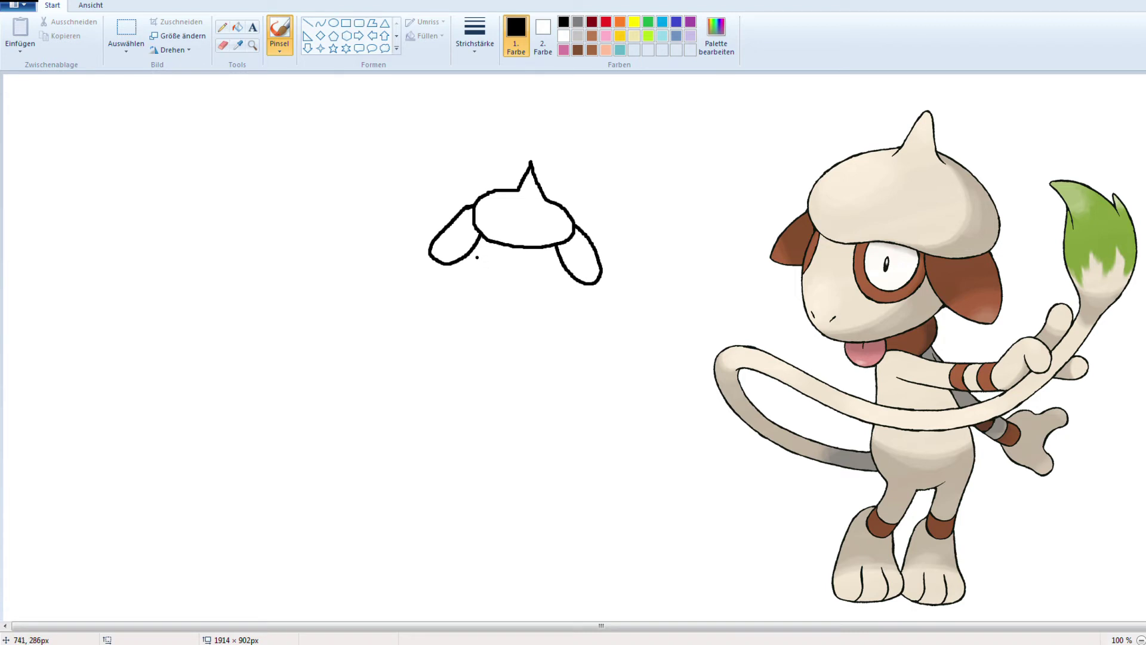
Outline the snouted face with a curved flap under the jaw and draw two round eyes, dotting one pupil
{"action": "mouse_move", "coordinate": [473, 258]}
{"action": "left_mouse_down"}
{"action": "mouse_move", "coordinate": [457, 302]}
{"action": "mouse_move", "coordinate": [486, 312]}
{"action": "mouse_move", "coordinate": [526, 300]}
{"action": "mouse_move", "coordinate": [561, 261]}
{"action": "left_mouse_up"}
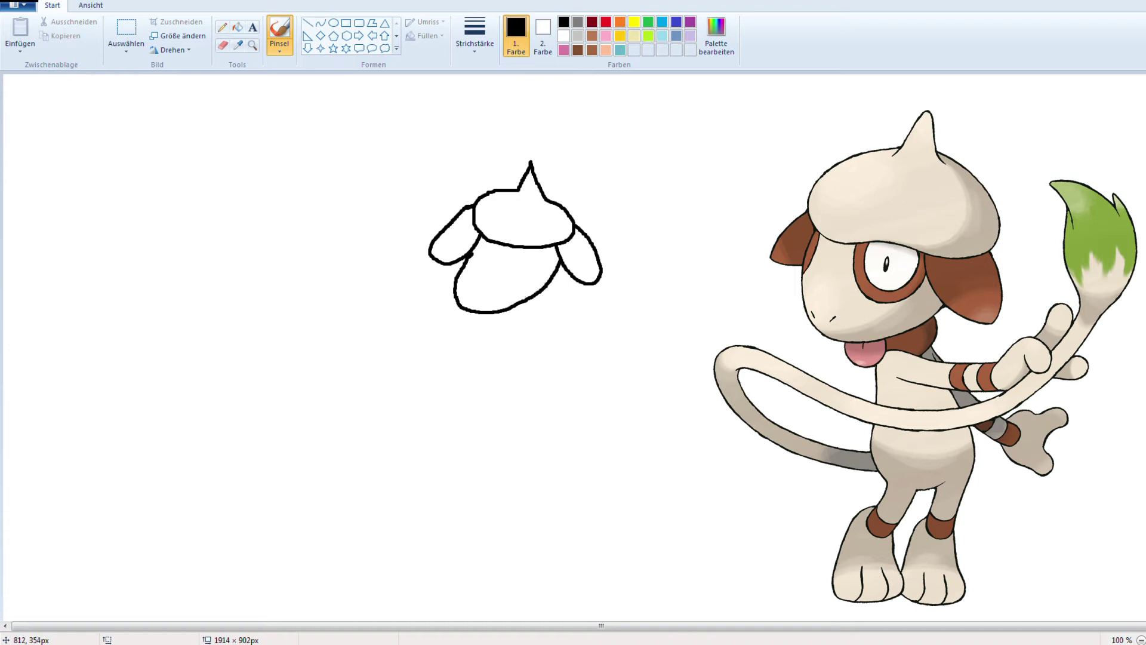
{"action": "mouse_move", "coordinate": [518, 303]}
{"action": "left_mouse_down"}
{"action": "mouse_move", "coordinate": [517, 316]}
{"action": "mouse_move", "coordinate": [535, 316]}
{"action": "mouse_move", "coordinate": [552, 281]}
{"action": "left_mouse_up"}
{"action": "mouse_move", "coordinate": [480, 260]}
{"action": "left_mouse_down"}
{"action": "mouse_move", "coordinate": [502, 252]}
{"action": "mouse_move", "coordinate": [484, 268]}
{"action": "mouse_move", "coordinate": [481, 258]}
{"action": "mouse_move", "coordinate": [517, 257]}
{"action": "mouse_move", "coordinate": [537, 269]}
{"action": "mouse_move", "coordinate": [512, 268]}
{"action": "left_mouse_up"}
{"action": "left_click", "coordinate": [496, 260]}
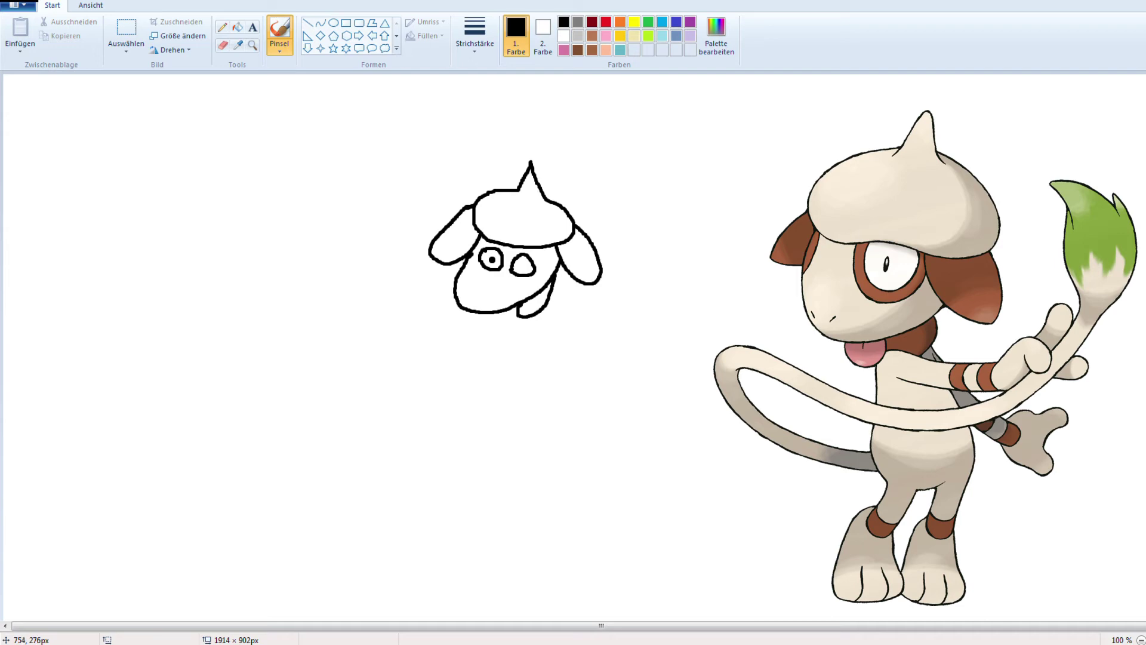
Rework the pupils of both eyes into thicker black spots, undoing the unwanted strokes
{"action": "mouse_move", "coordinate": [483, 261]}
{"action": "left_mouse_down"}
{"action": "mouse_move", "coordinate": [496, 253]}
{"action": "mouse_move", "coordinate": [530, 270]}
{"action": "left_mouse_up"}
{"action": "key", "text": "ctrl+z"}
{"action": "key", "text": "ctrl+z"}
{"action": "mouse_move", "coordinate": [523, 264]}
{"action": "left_mouse_down"}
{"action": "mouse_move", "coordinate": [531, 273]}
{"action": "mouse_move", "coordinate": [522, 258]}
{"action": "left_mouse_up"}
{"action": "key", "text": "ctrl+z"}
{"action": "key", "text": "ctrl+z"}
{"action": "key", "text": "ctrl+z"}
{"action": "key", "text": "ctrl+z"}
{"action": "key", "text": "ctrl+z"}
{"action": "mouse_move", "coordinate": [488, 261]}
{"action": "left_mouse_down"}
{"action": "mouse_move", "coordinate": [518, 256]}
{"action": "mouse_move", "coordinate": [528, 266]}
{"action": "left_mouse_up"}
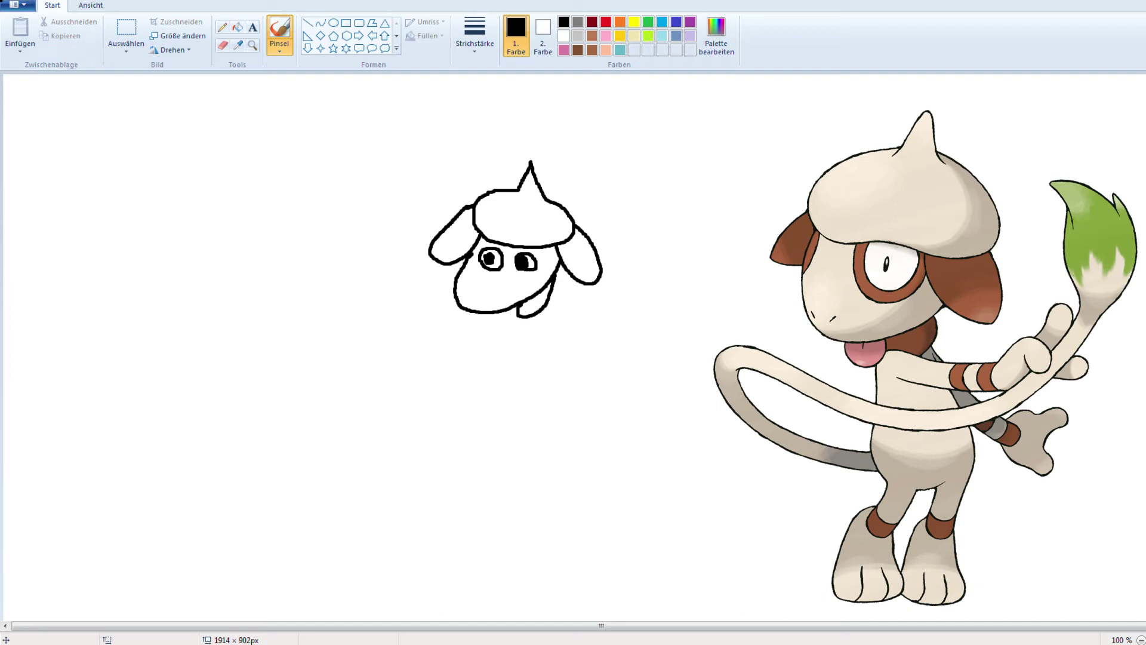
Undo the eye nearer the back of the head and redraw it as a round outline with a thick black pupil
{"action": "key", "text": "ctrl+z"}
{"action": "key", "text": "ctrl+z"}
{"action": "key", "text": "ctrl+z"}
{"action": "key", "text": "ctrl+z"}
{"action": "key", "text": "ctrl+z"}
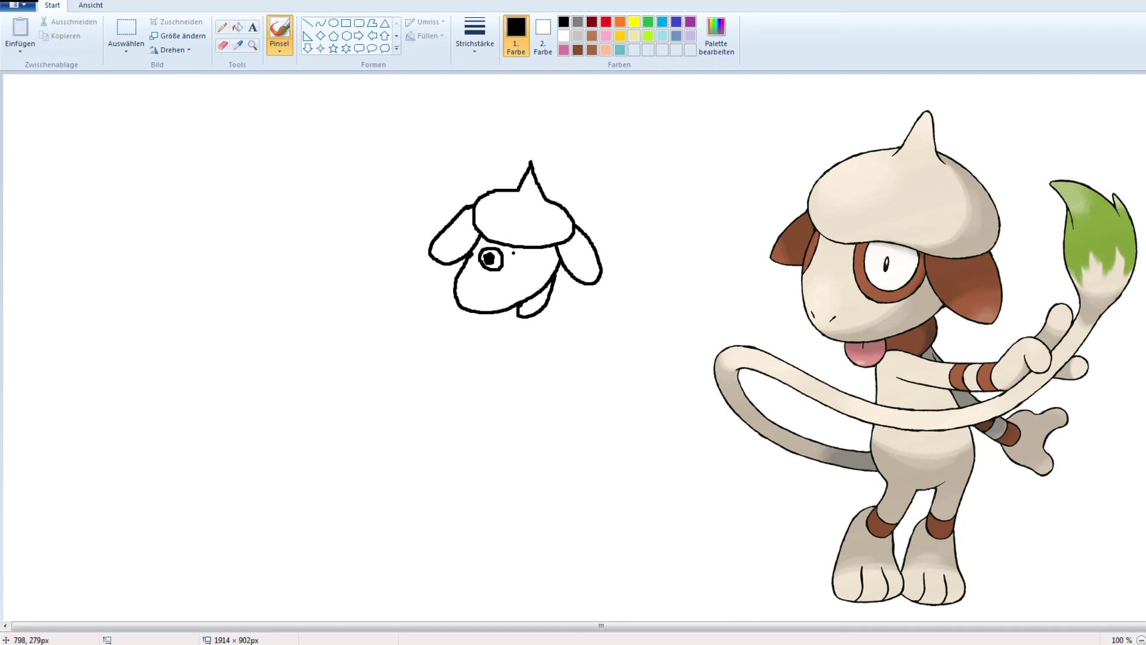
{"action": "mouse_move", "coordinate": [520, 255]}
{"action": "left_mouse_down"}
{"action": "mouse_move", "coordinate": [512, 272]}
{"action": "mouse_move", "coordinate": [526, 273]}
{"action": "mouse_move", "coordinate": [526, 258]}
{"action": "mouse_move", "coordinate": [516, 268]}
{"action": "left_mouse_up"}
{"action": "key", "text": "ctrl+z"}
{"action": "left_click_drag", "start_coordinate": [515, 261], "coordinate": [521, 261]}
{"action": "key", "text": "ctrl+z"}
{"action": "key", "text": "ctrl+z"}
{"action": "mouse_move", "coordinate": [523, 254]}
{"action": "left_mouse_down"}
{"action": "mouse_move", "coordinate": [511, 269]}
{"action": "mouse_move", "coordinate": [528, 279]}
{"action": "mouse_move", "coordinate": [534, 256]}
{"action": "mouse_move", "coordinate": [517, 253]}
{"action": "left_mouse_up"}
{"action": "key", "text": "ctrl+z"}
{"action": "mouse_move", "coordinate": [517, 253]}
{"action": "left_mouse_down"}
{"action": "mouse_move", "coordinate": [510, 267]}
{"action": "mouse_move", "coordinate": [531, 263]}
{"action": "mouse_move", "coordinate": [520, 250]}
{"action": "mouse_move", "coordinate": [511, 258]}
{"action": "left_mouse_up"}
{"action": "left_click", "coordinate": [517, 262]}
{"action": "key", "text": "ctrl+z"}
{"action": "key", "text": "ctrl+z"}
{"action": "key", "text": "ctrl+z"}
{"action": "mouse_move", "coordinate": [526, 252]}
{"action": "left_mouse_down"}
{"action": "mouse_move", "coordinate": [511, 269]}
{"action": "mouse_move", "coordinate": [536, 268]}
{"action": "mouse_move", "coordinate": [525, 251]}
{"action": "mouse_move", "coordinate": [519, 268]}
{"action": "left_mouse_up"}
{"action": "key", "text": "ctrl+z"}
Add two small nostrils to the snout and erase the curved flap under the jaw
{"action": "left_click", "coordinate": [466, 291]}
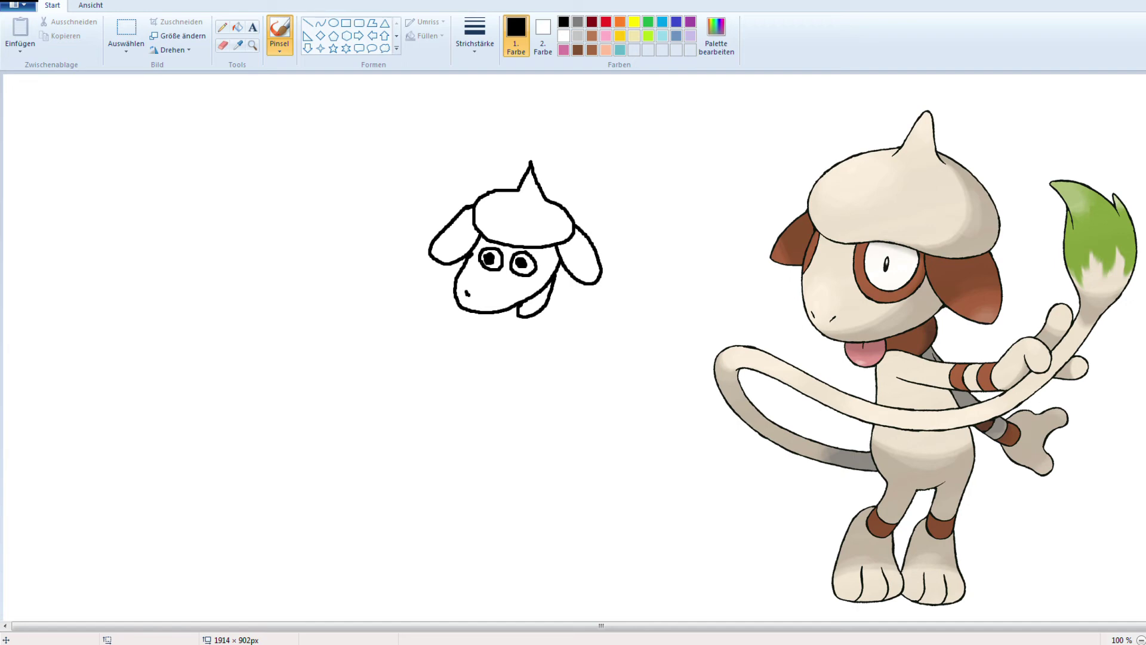
{"action": "left_click_drag", "start_coordinate": [496, 299], "coordinate": [501, 297]}
{"action": "left_click", "coordinate": [222, 44]}
{"action": "mouse_move", "coordinate": [513, 325]}
{"action": "left_mouse_down"}
{"action": "mouse_move", "coordinate": [536, 313]}
{"action": "mouse_move", "coordinate": [518, 313]}
{"action": "mouse_move", "coordinate": [548, 306]}
{"action": "mouse_move", "coordinate": [554, 281]}
{"action": "mouse_move", "coordinate": [517, 310]}
{"action": "left_mouse_up"}
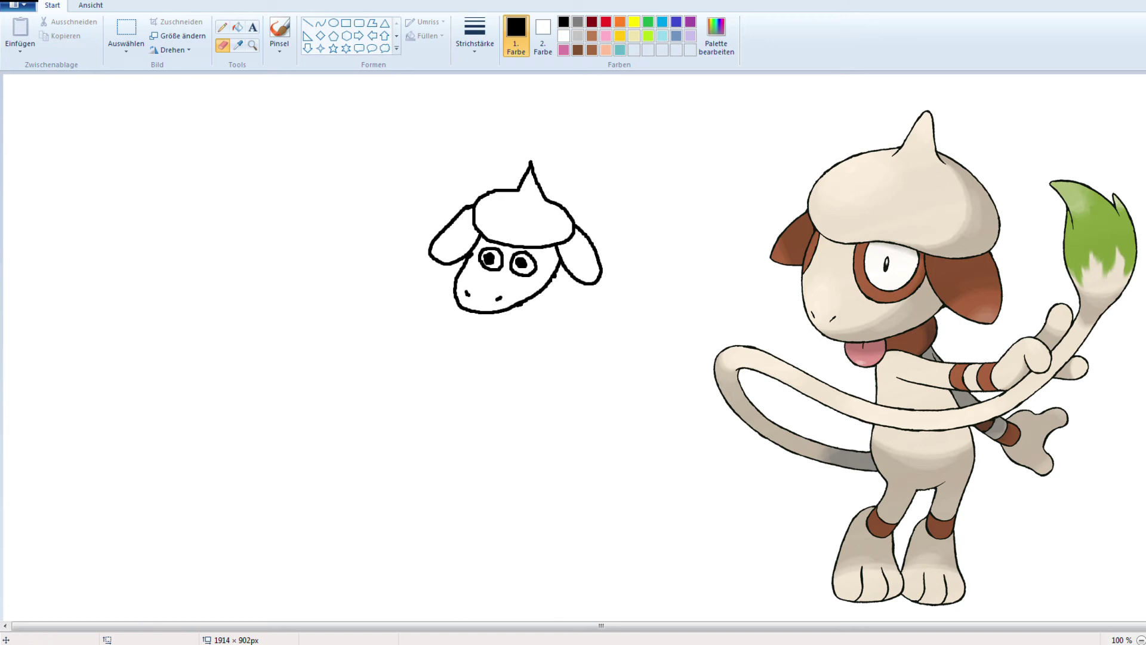
Draw a rounded scarf-like flap sticking out behind the jaw and a short neck beneath the head
{"action": "left_click", "coordinate": [280, 30]}
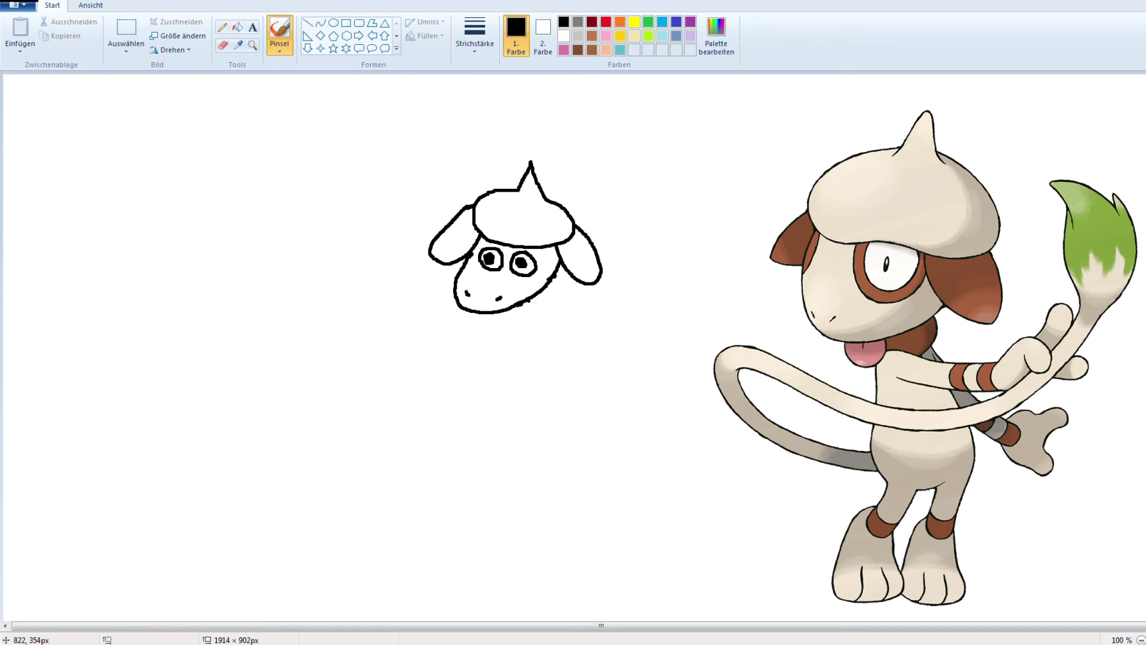
{"action": "mouse_move", "coordinate": [528, 301]}
{"action": "left_mouse_down"}
{"action": "mouse_move", "coordinate": [550, 318]}
{"action": "mouse_move", "coordinate": [571, 312]}
{"action": "mouse_move", "coordinate": [544, 294]}
{"action": "mouse_move", "coordinate": [554, 310]}
{"action": "left_mouse_up"}
{"action": "left_click_drag", "start_coordinate": [513, 310], "coordinate": [525, 327]}
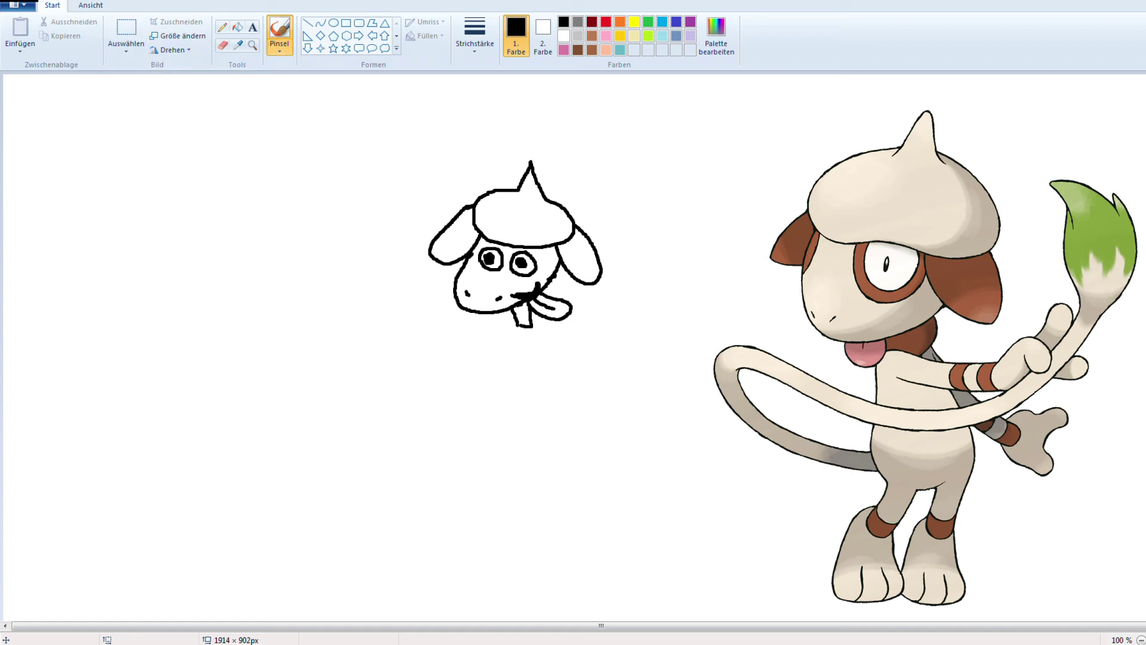
Erase the excess black inside the jaw and redraw the jaw line above the neck
{"action": "left_click", "coordinate": [222, 45]}
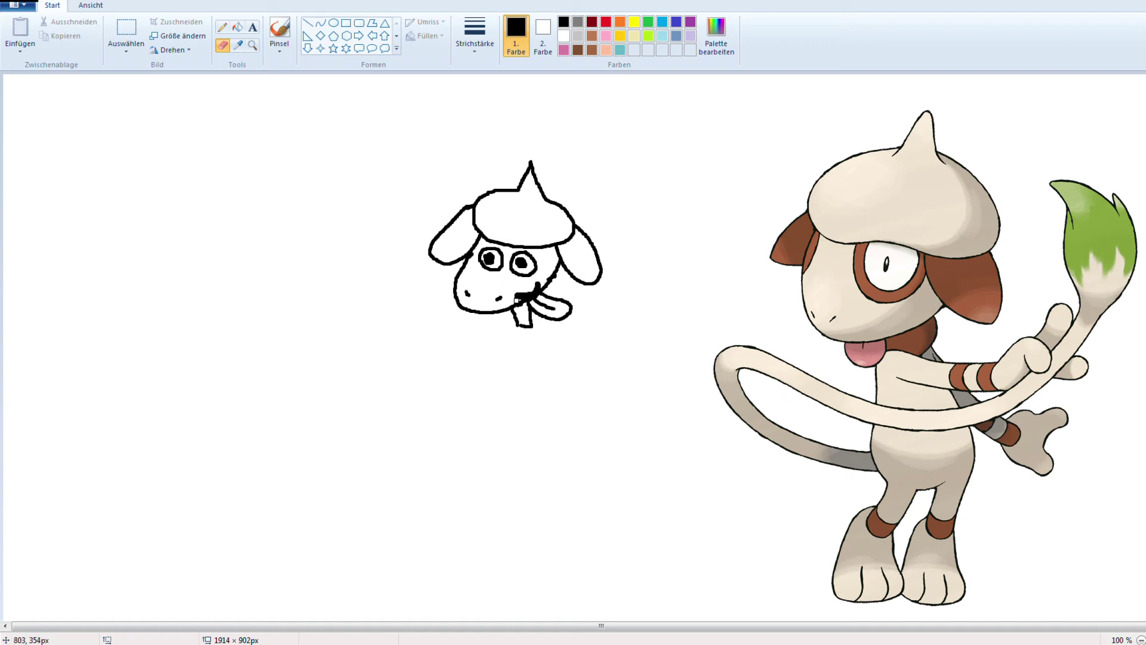
{"action": "left_click_drag", "start_coordinate": [516, 300], "coordinate": [538, 283]}
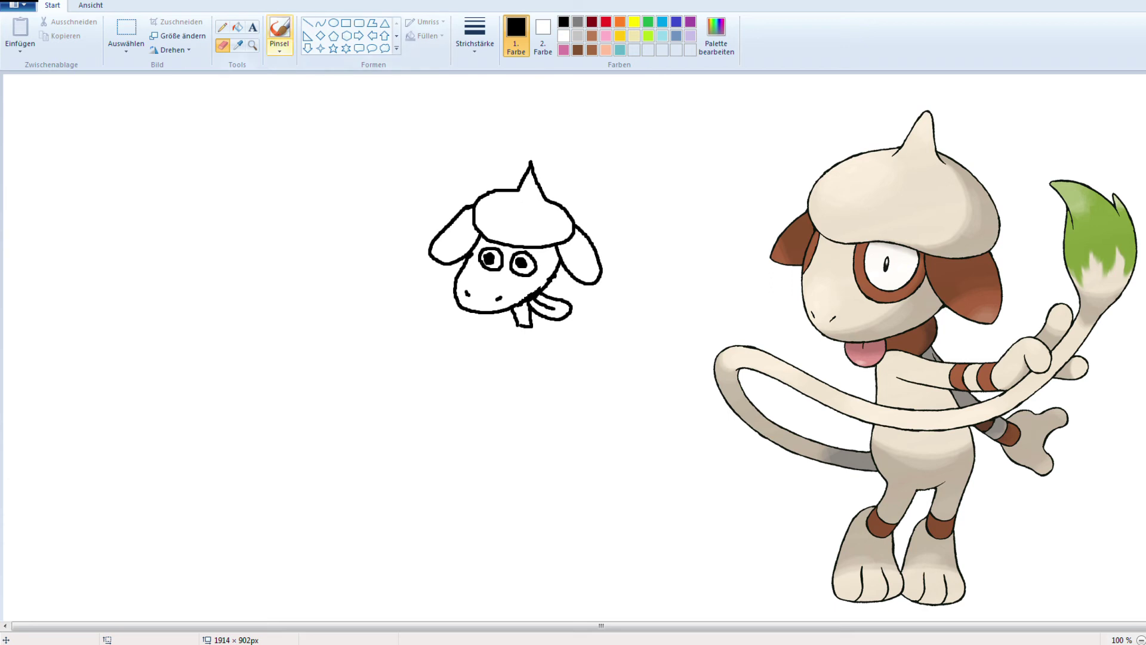
{"action": "left_click", "coordinate": [280, 29]}
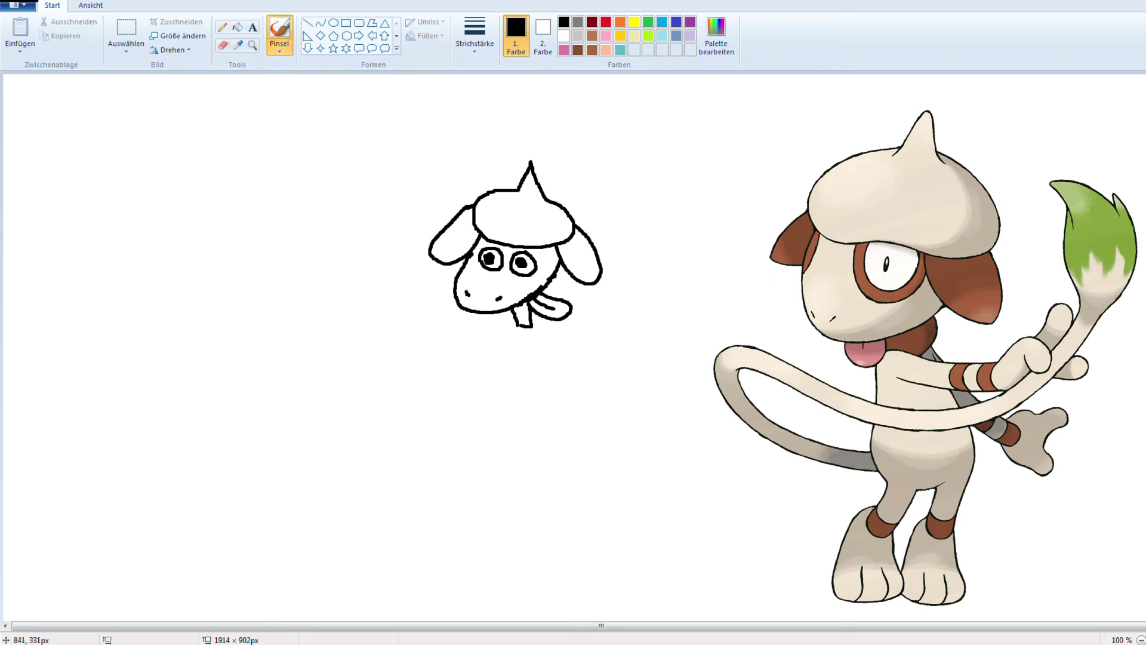
{"action": "left_click_drag", "start_coordinate": [539, 283], "coordinate": [524, 297]}
Undo the curved body stroke and draw a narrow elongated body below the neck instead
{"action": "mouse_move", "coordinate": [523, 323]}
{"action": "left_mouse_down"}
{"action": "mouse_move", "coordinate": [504, 341]}
{"action": "mouse_move", "coordinate": [528, 380]}
{"action": "mouse_move", "coordinate": [528, 417]}
{"action": "mouse_move", "coordinate": [550, 424]}
{"action": "mouse_move", "coordinate": [565, 396]}
{"action": "mouse_move", "coordinate": [557, 367]}
{"action": "left_mouse_up"}
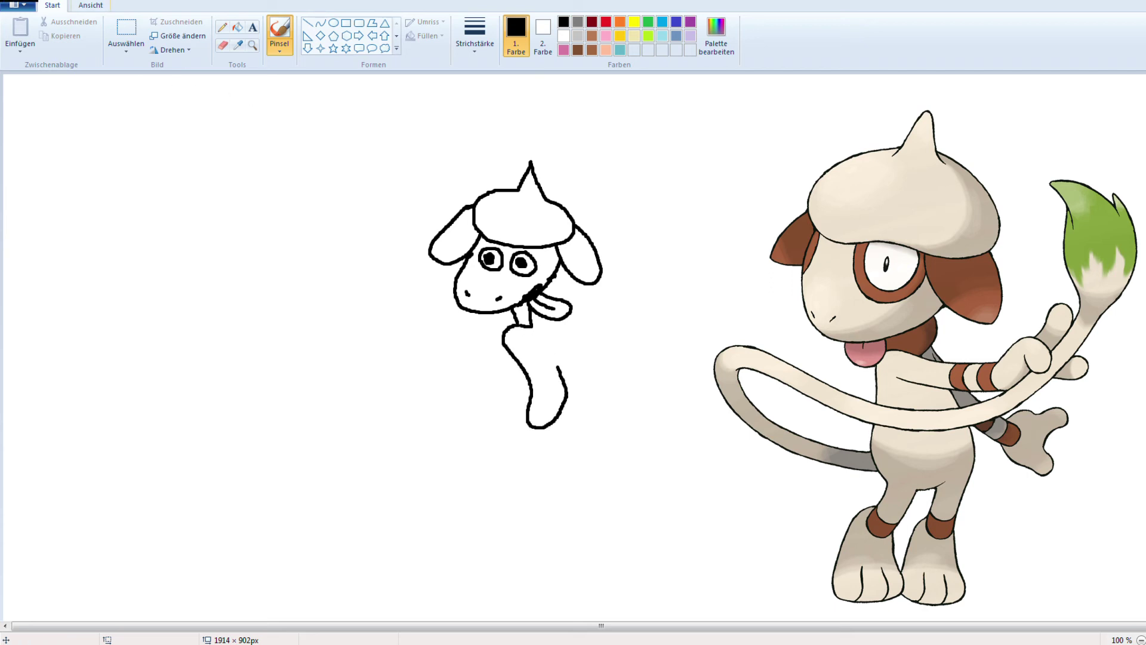
{"action": "key", "text": "ctrl+z"}
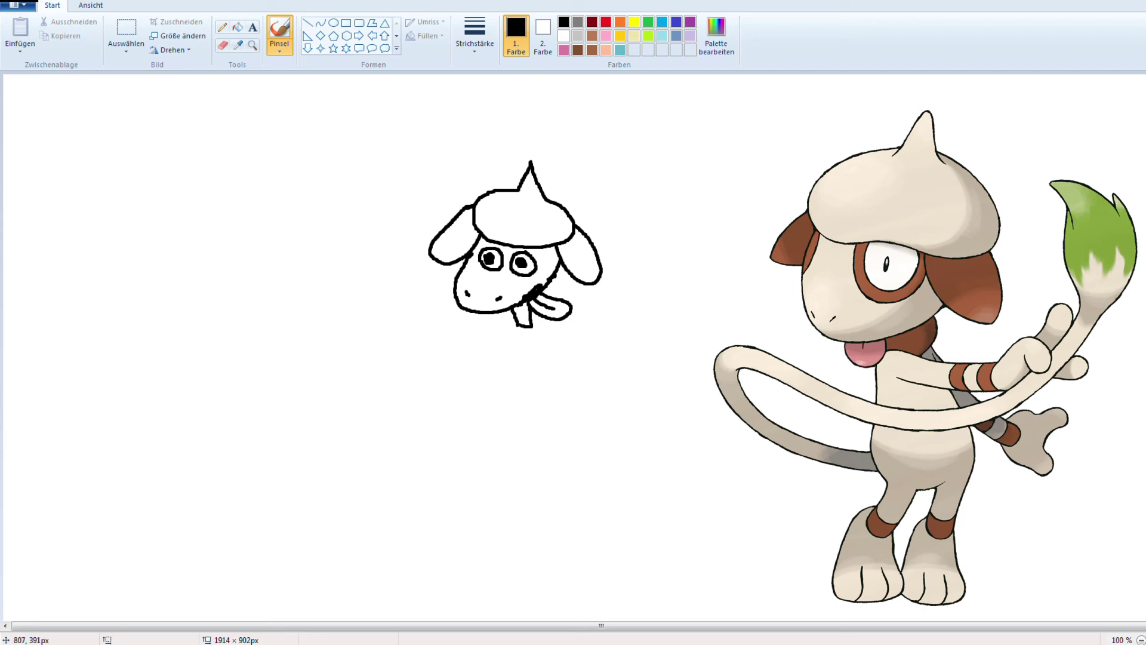
{"action": "mouse_move", "coordinate": [518, 327]}
{"action": "left_mouse_down"}
{"action": "mouse_move", "coordinate": [509, 401]}
{"action": "mouse_move", "coordinate": [524, 415]}
{"action": "mouse_move", "coordinate": [543, 399]}
{"action": "mouse_move", "coordinate": [535, 326]}
{"action": "left_mouse_up"}
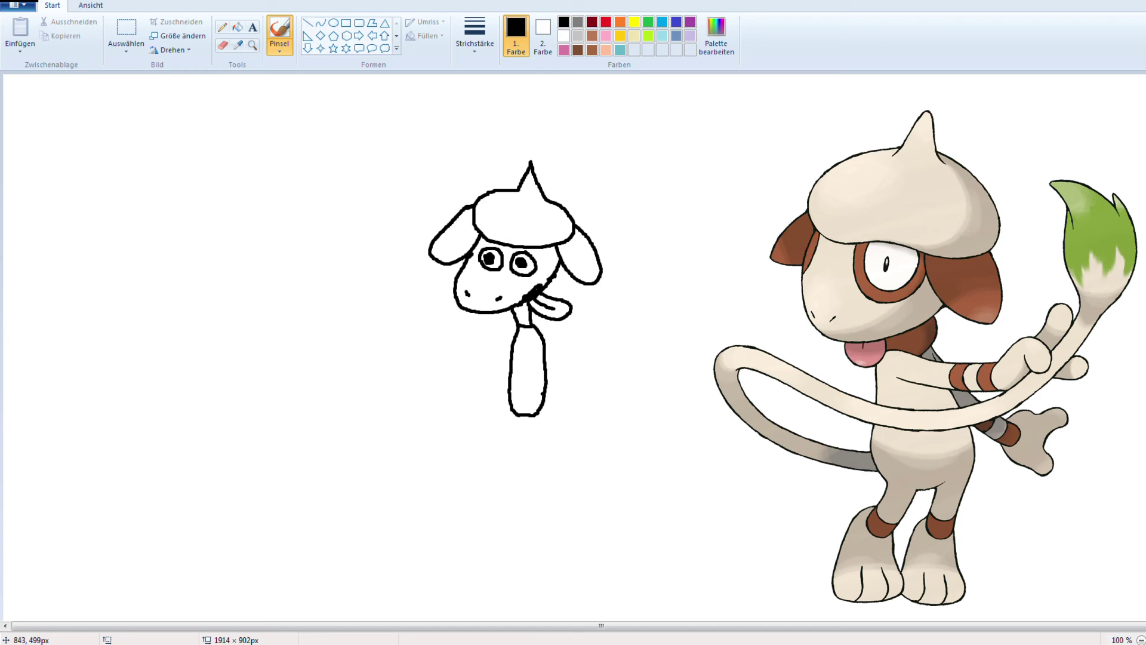
Draw a long tail sweeping from the hip beneath the body and up to a pointed brush tip beside the head
{"action": "mouse_move", "coordinate": [540, 394]}
{"action": "left_mouse_down"}
{"action": "mouse_move", "coordinate": [582, 384]}
{"action": "mouse_move", "coordinate": [603, 396]}
{"action": "mouse_move", "coordinate": [607, 419]}
{"action": "mouse_move", "coordinate": [591, 449]}
{"action": "mouse_move", "coordinate": [511, 458]}
{"action": "mouse_move", "coordinate": [464, 447]}
{"action": "mouse_move", "coordinate": [425, 428]}
{"action": "mouse_move", "coordinate": [414, 399]}
{"action": "mouse_move", "coordinate": [415, 332]}
{"action": "left_mouse_up"}
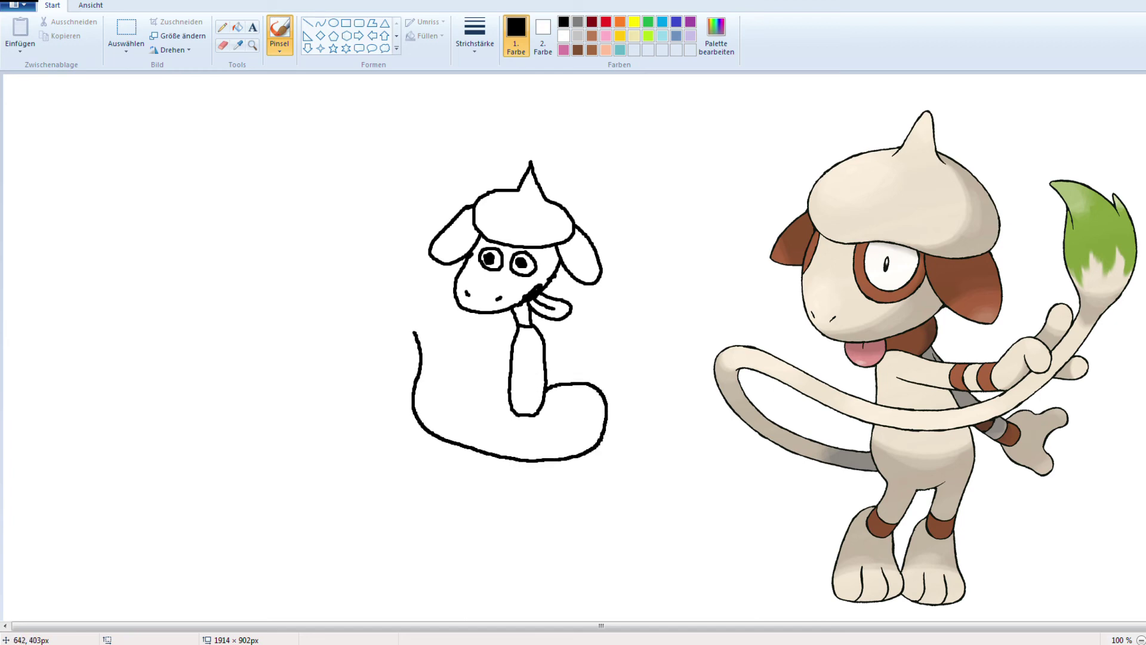
{"action": "mouse_move", "coordinate": [547, 375]}
{"action": "left_mouse_down"}
{"action": "mouse_move", "coordinate": [600, 378]}
{"action": "mouse_move", "coordinate": [614, 403]}
{"action": "mouse_move", "coordinate": [591, 461]}
{"action": "mouse_move", "coordinate": [487, 472]}
{"action": "mouse_move", "coordinate": [444, 459]}
{"action": "mouse_move", "coordinate": [409, 436]}
{"action": "mouse_move", "coordinate": [413, 336]}
{"action": "mouse_move", "coordinate": [384, 323]}
{"action": "mouse_move", "coordinate": [399, 302]}
{"action": "mouse_move", "coordinate": [392, 284]}
{"action": "mouse_move", "coordinate": [423, 320]}
{"action": "mouse_move", "coordinate": [417, 331]}
{"action": "mouse_move", "coordinate": [399, 325]}
{"action": "mouse_move", "coordinate": [414, 319]}
{"action": "left_mouse_up"}
{"action": "left_click", "coordinate": [395, 321]}
Draw two short bent legs with feet below the body, undoing the foot stroke that crosses the tail
{"action": "mouse_move", "coordinate": [509, 408]}
{"action": "left_mouse_down"}
{"action": "mouse_move", "coordinate": [492, 444]}
{"action": "mouse_move", "coordinate": [518, 422]}
{"action": "mouse_move", "coordinate": [507, 446]}
{"action": "mouse_move", "coordinate": [518, 456]}
{"action": "mouse_move", "coordinate": [484, 447]}
{"action": "mouse_move", "coordinate": [503, 475]}
{"action": "left_mouse_up"}
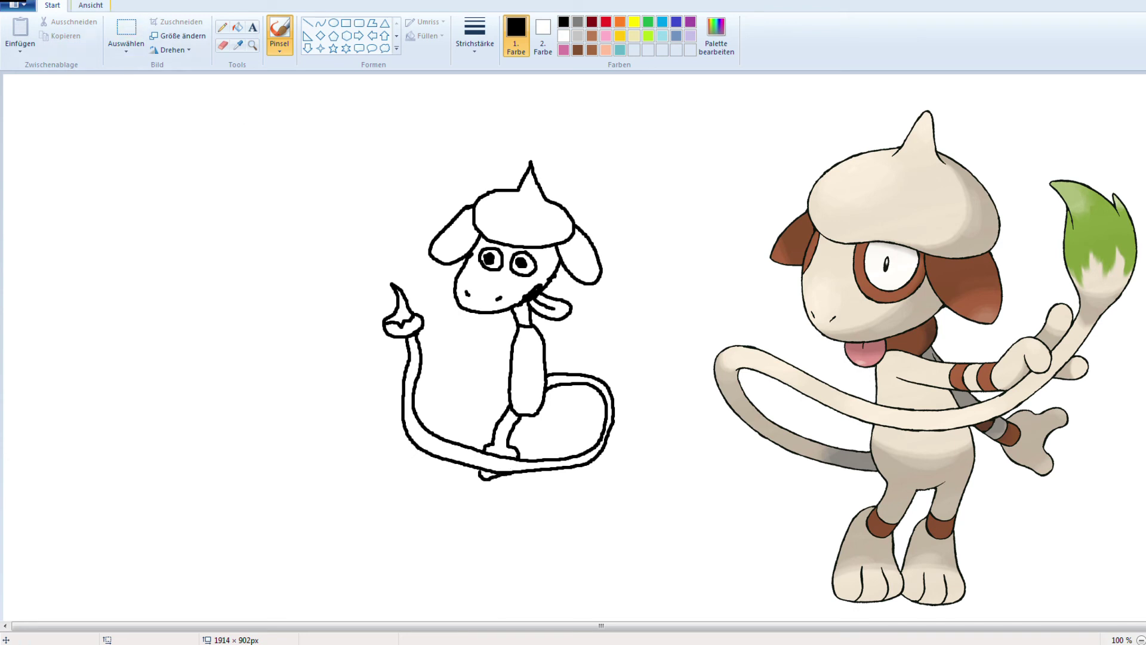
{"action": "key", "text": "ctrl+z"}
{"action": "mouse_move", "coordinate": [537, 413]}
{"action": "left_mouse_down"}
{"action": "mouse_move", "coordinate": [555, 440]}
{"action": "mouse_move", "coordinate": [561, 424]}
{"action": "mouse_move", "coordinate": [570, 452]}
{"action": "mouse_move", "coordinate": [582, 442]}
{"action": "mouse_move", "coordinate": [567, 439]}
{"action": "left_mouse_up"}
Draw two thin arms stretching sideways from the upper body, one of them reaching the tail
{"action": "left_click", "coordinate": [536, 356]}
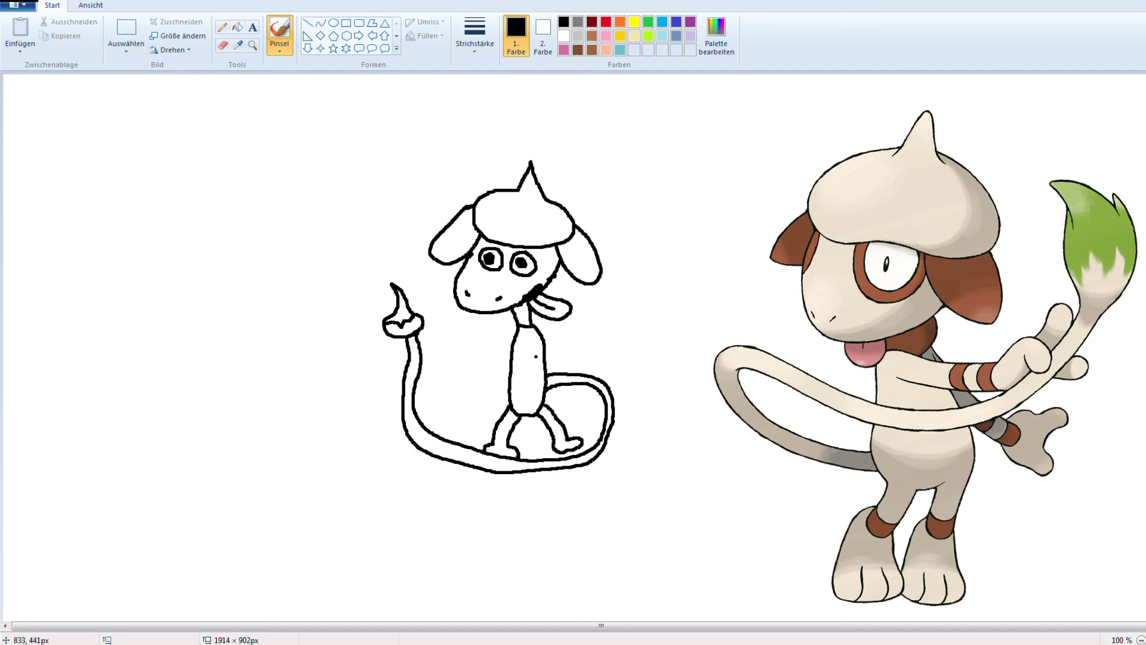
{"action": "mouse_move", "coordinate": [547, 345]}
{"action": "left_mouse_down"}
{"action": "mouse_move", "coordinate": [622, 330]}
{"action": "mouse_move", "coordinate": [627, 345]}
{"action": "mouse_move", "coordinate": [586, 358]}
{"action": "mouse_move", "coordinate": [498, 341]}
{"action": "mouse_move", "coordinate": [422, 344]}
{"action": "mouse_move", "coordinate": [443, 358]}
{"action": "mouse_move", "coordinate": [508, 352]}
{"action": "left_mouse_up"}
{"action": "left_click", "coordinate": [492, 338]}
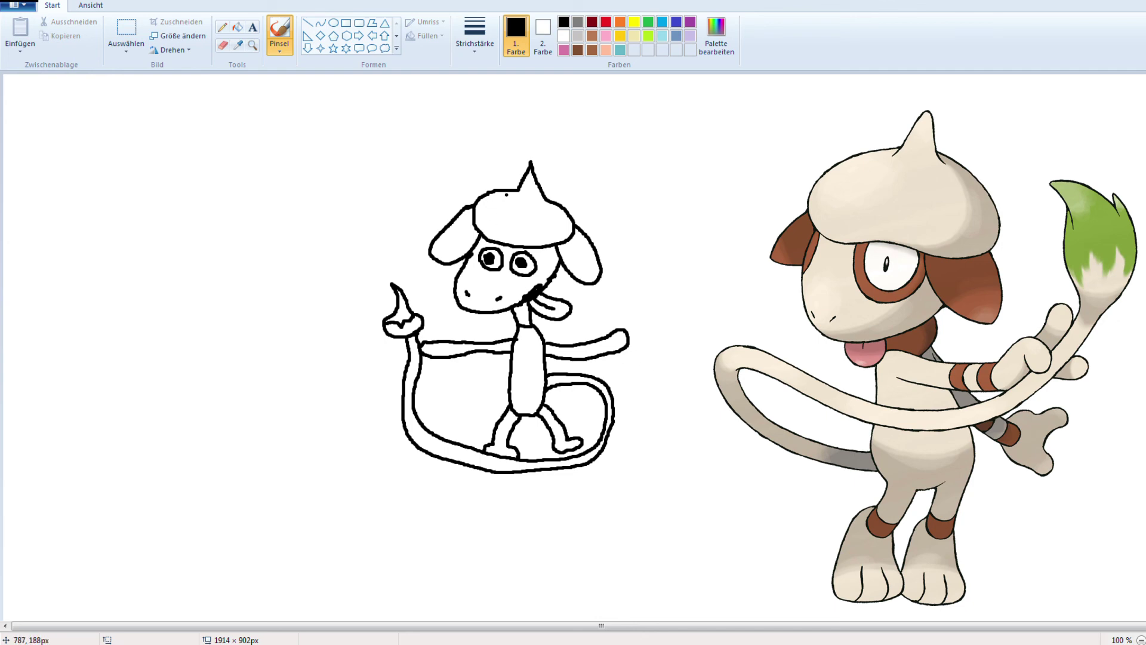
Draw a curved band around the base of the cap's spike and undo the extra strokes on the arm and eye
{"action": "mouse_move", "coordinate": [507, 193]}
{"action": "left_mouse_down"}
{"action": "mouse_move", "coordinate": [515, 212]}
{"action": "mouse_move", "coordinate": [541, 216]}
{"action": "mouse_move", "coordinate": [549, 211]}
{"action": "mouse_move", "coordinate": [516, 206]}
{"action": "mouse_move", "coordinate": [549, 203]}
{"action": "left_mouse_up"}
{"action": "left_click_drag", "start_coordinate": [592, 344], "coordinate": [591, 354]}
{"action": "key", "text": "ctrl+z"}
{"action": "mouse_move", "coordinate": [508, 253]}
{"action": "left_mouse_down"}
{"action": "mouse_move", "coordinate": [511, 275]}
{"action": "mouse_move", "coordinate": [536, 281]}
{"action": "mouse_move", "coordinate": [544, 252]}
{"action": "left_mouse_up"}
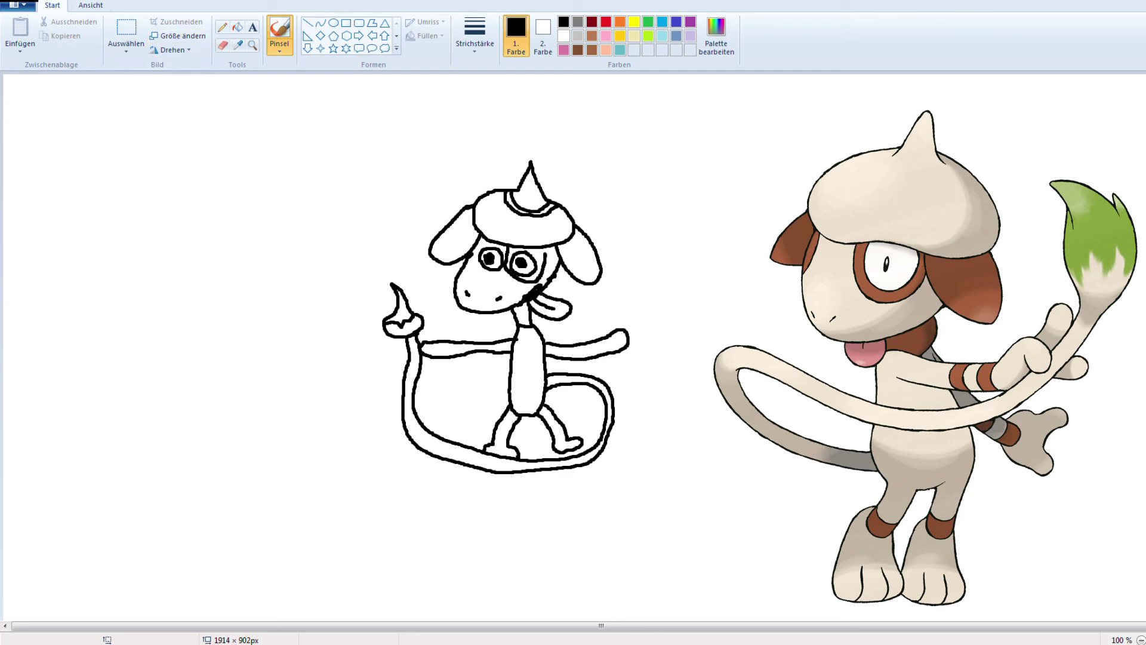
{"action": "key", "text": "ctrl+z"}
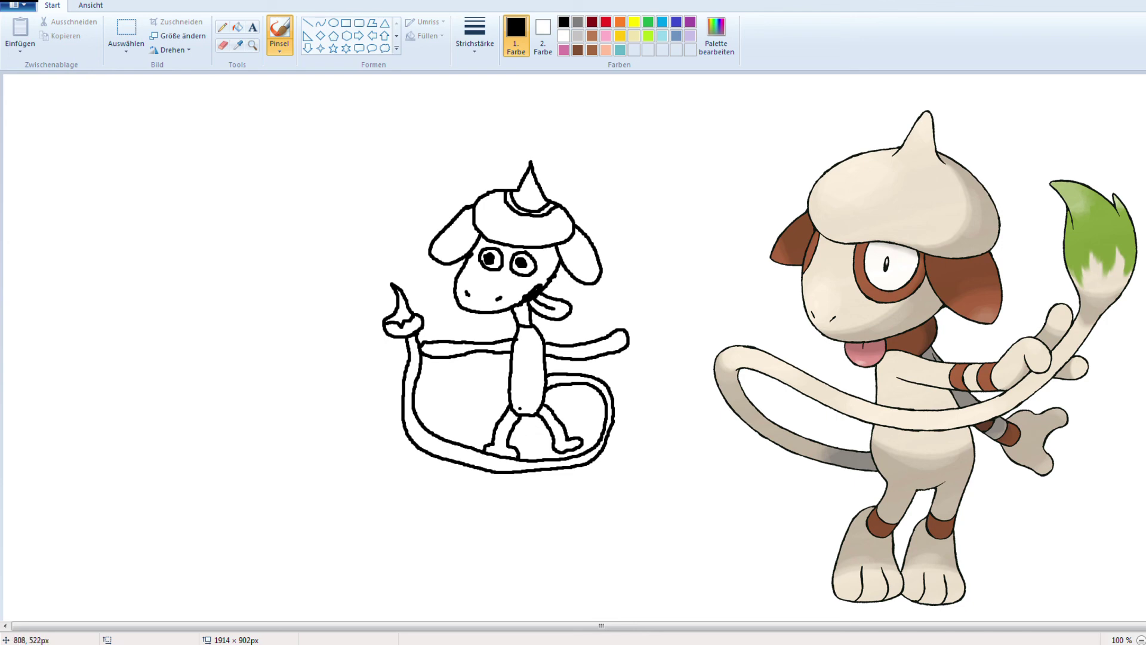
Fill both ears and the curved band around the cap's spike with brown
{"action": "left_click", "coordinate": [237, 27]}
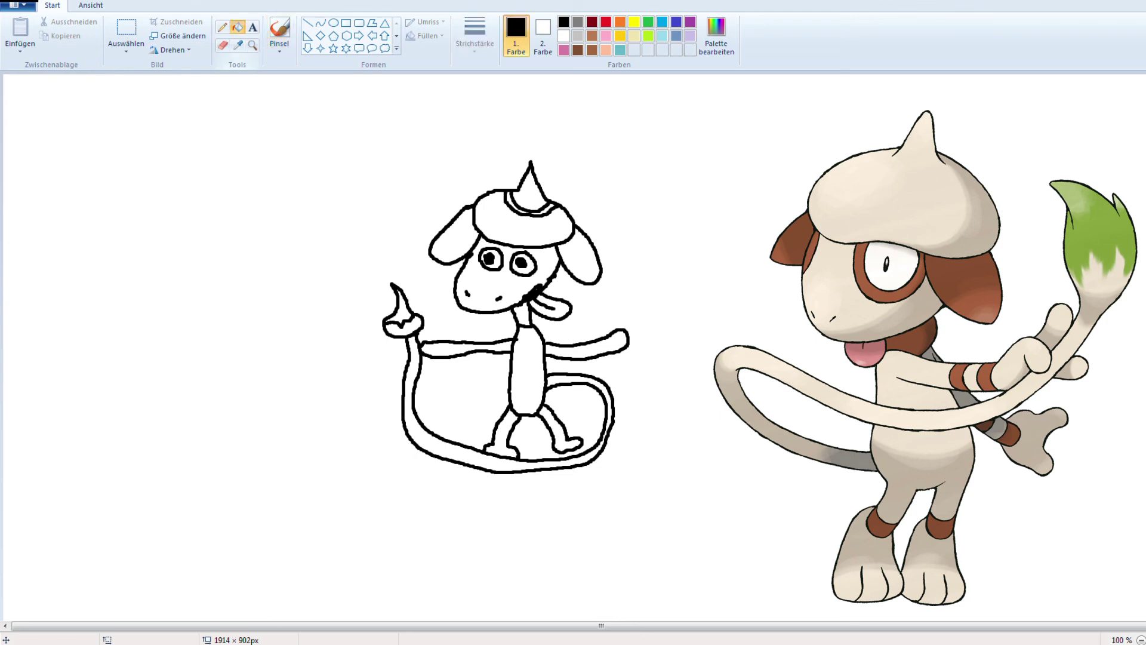
{"action": "left_click", "coordinate": [592, 50]}
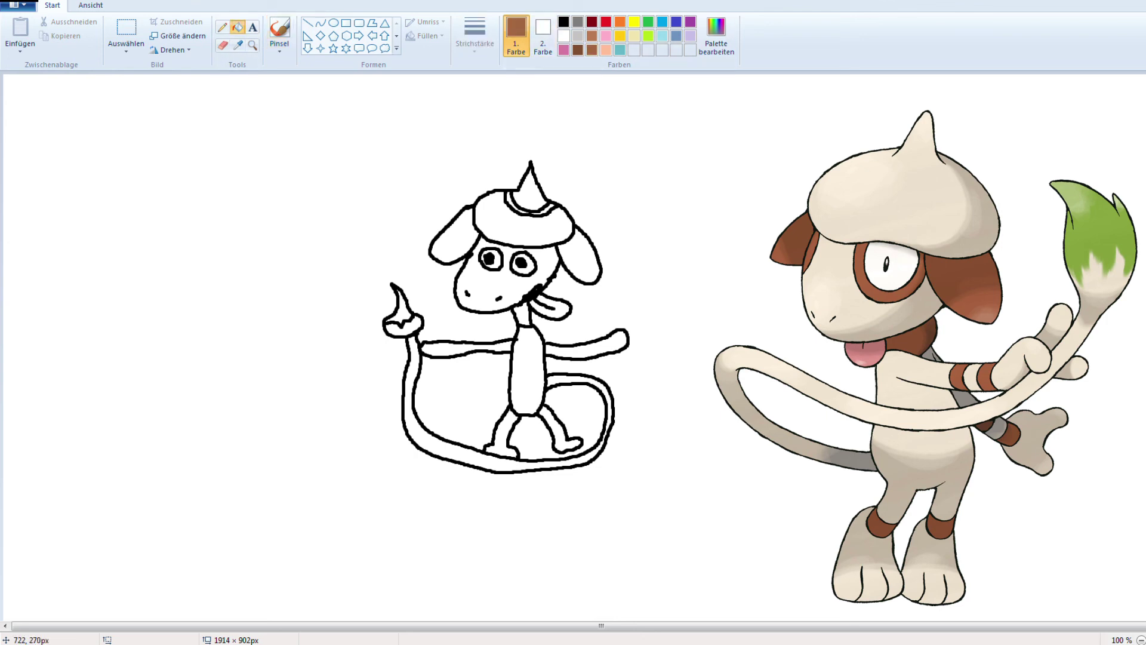
{"action": "left_click", "coordinate": [442, 242]}
{"action": "left_click", "coordinate": [578, 255]}
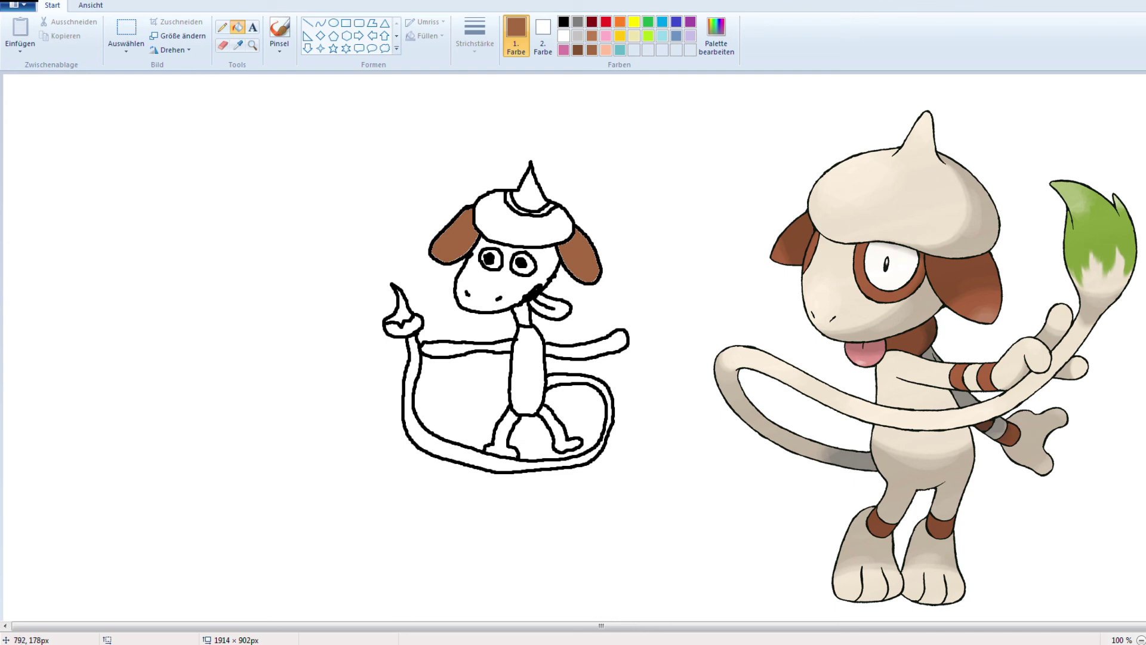
{"action": "left_click", "coordinate": [512, 200]}
{"action": "left_click", "coordinate": [512, 203]}
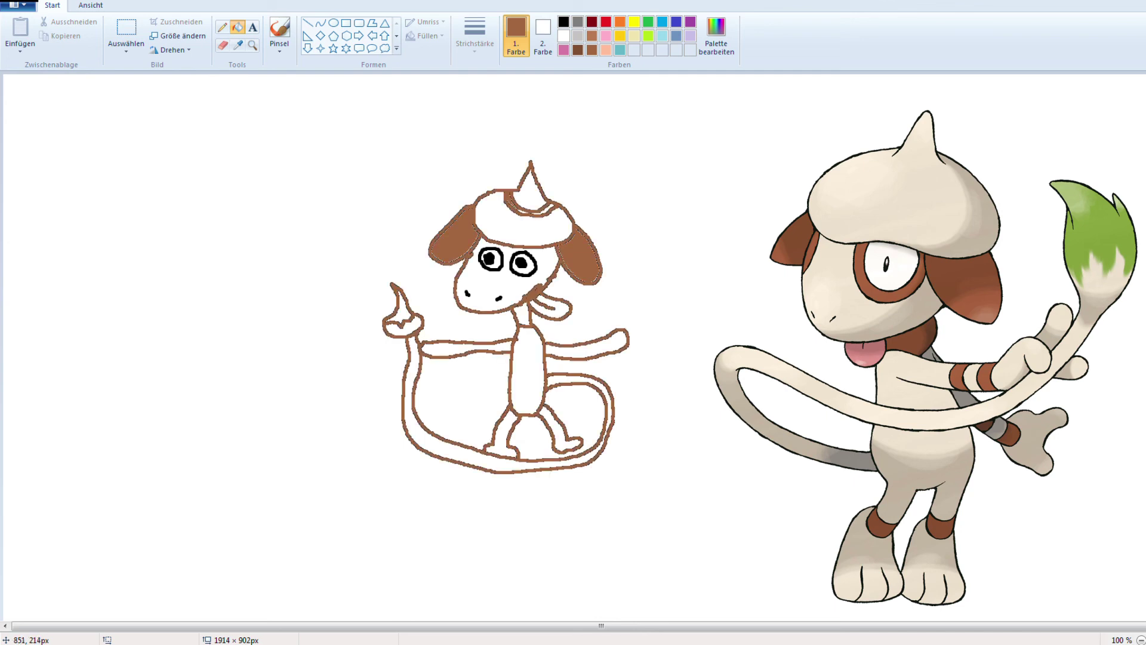